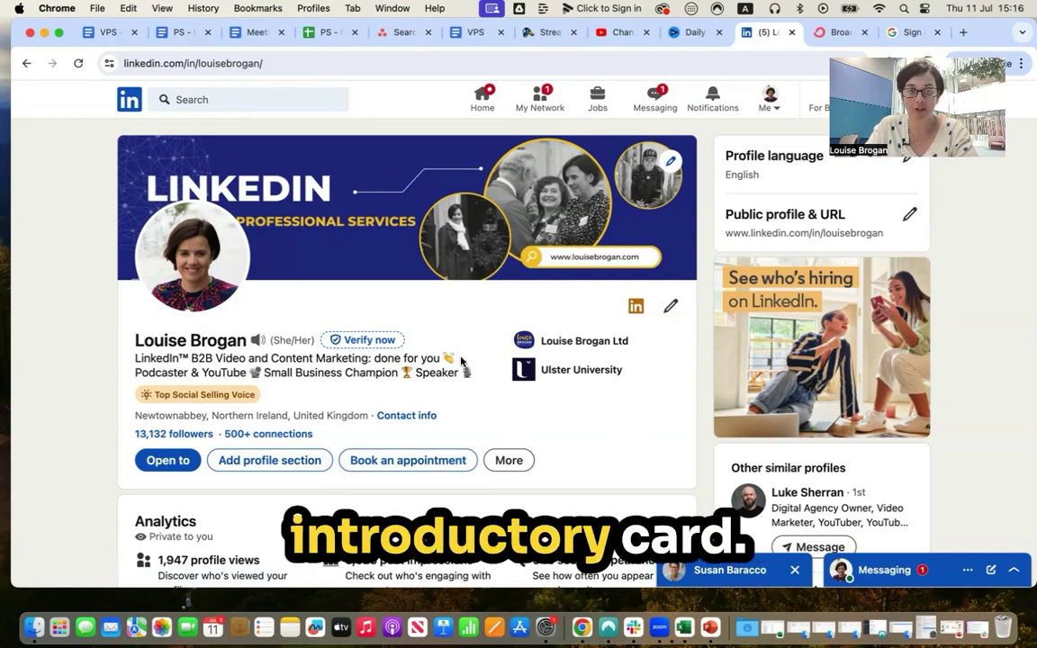
Open the profile's Edit intro dialog and scroll down to the Custom button section
{"action": "left_click", "coordinate": [671, 306]}
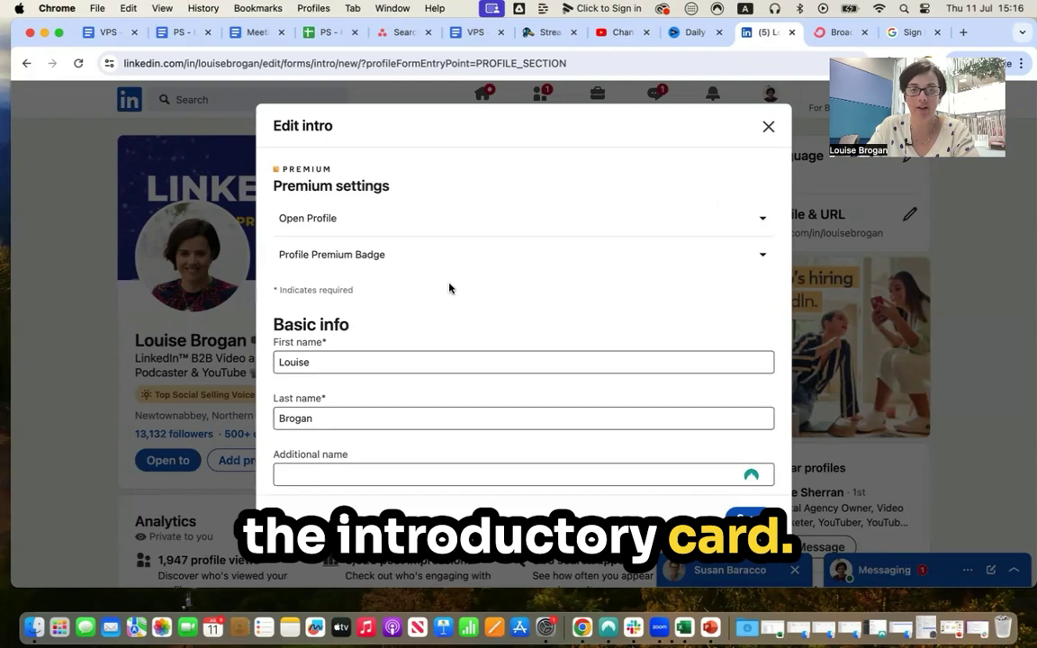
{"action": "scroll", "coordinate": [449, 287], "scroll_direction": "down", "scroll_amount": 5}
{"action": "scroll", "coordinate": [449, 287], "scroll_direction": "down", "scroll_amount": 10}
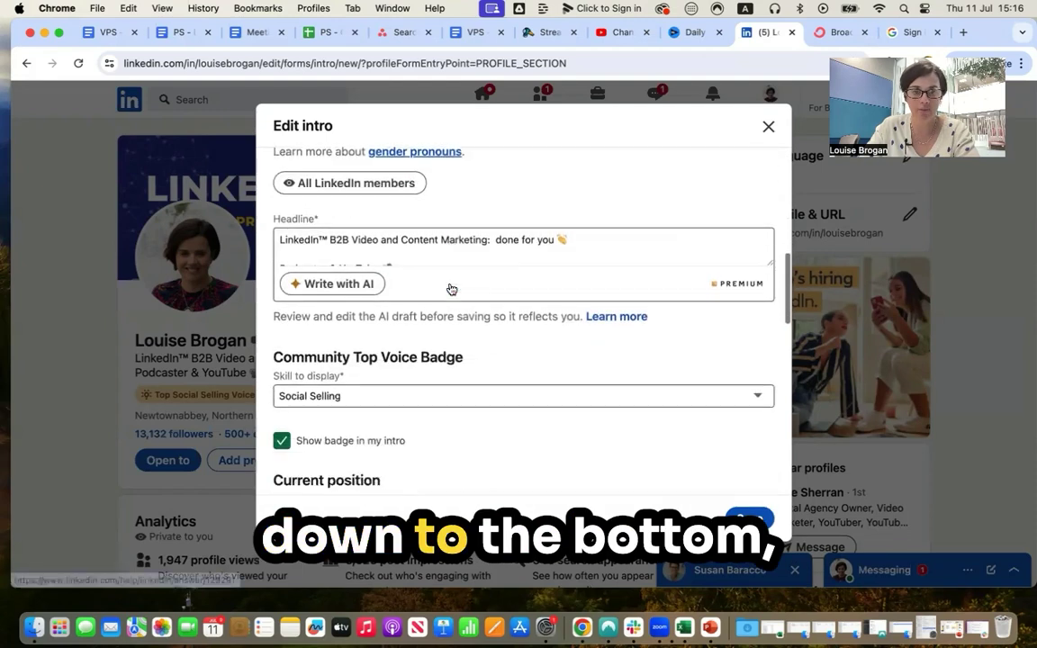
{"action": "scroll", "coordinate": [450, 287], "scroll_direction": "down", "scroll_amount": 10}
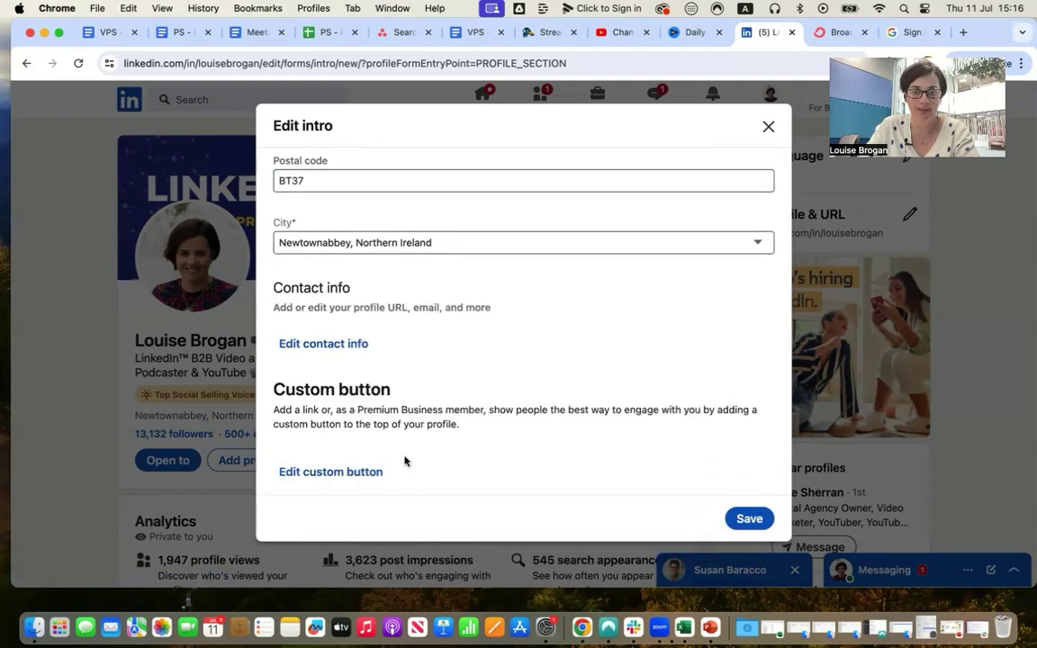
Open the custom button settings and select the Premium custom button option
{"action": "left_click", "coordinate": [350, 477]}
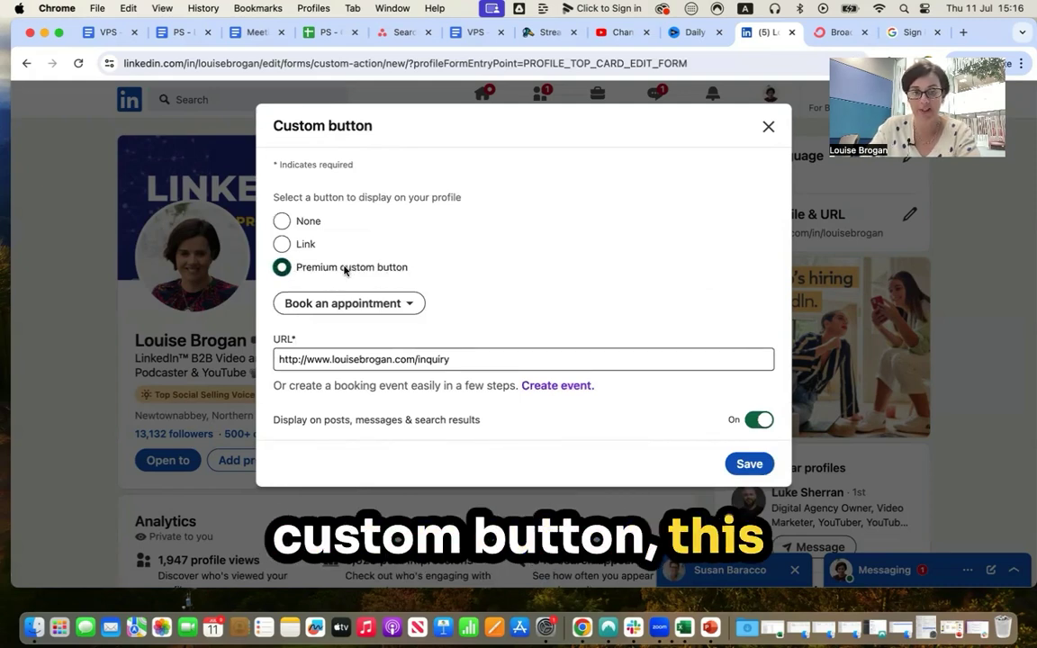
{"action": "left_click", "coordinate": [282, 245]}
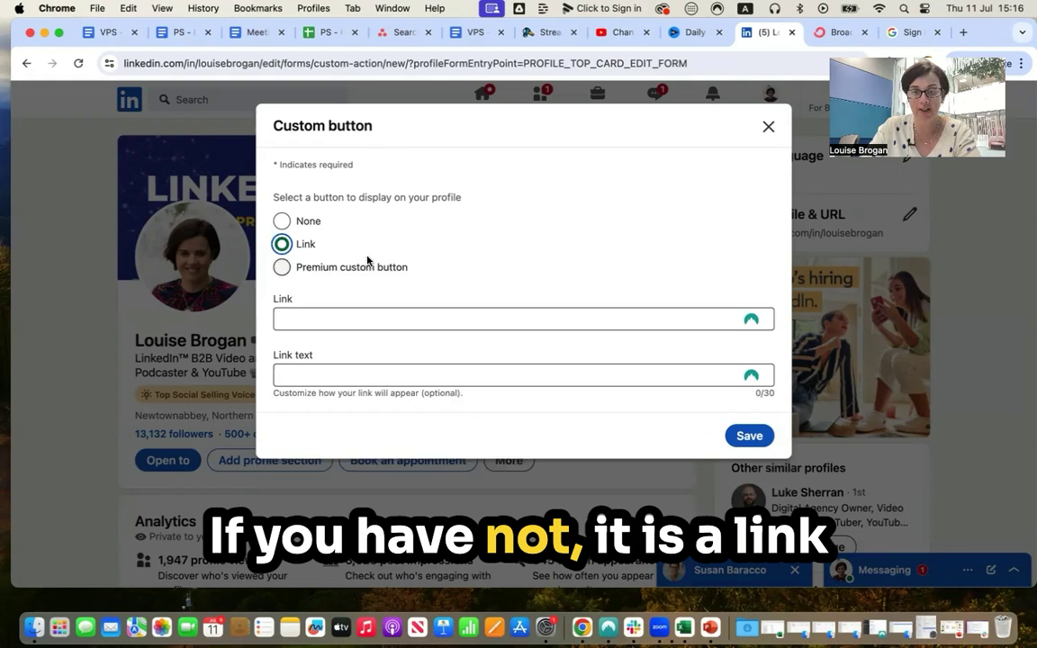
{"action": "left_click", "coordinate": [281, 222]}
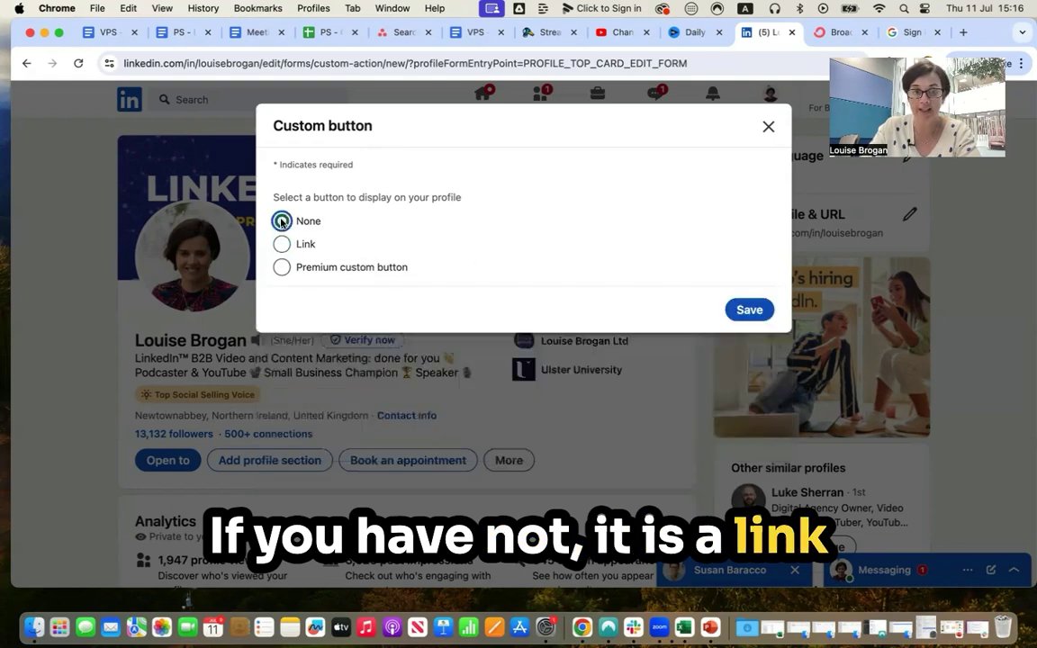
{"action": "left_click", "coordinate": [282, 244]}
{"action": "left_click", "coordinate": [282, 267]}
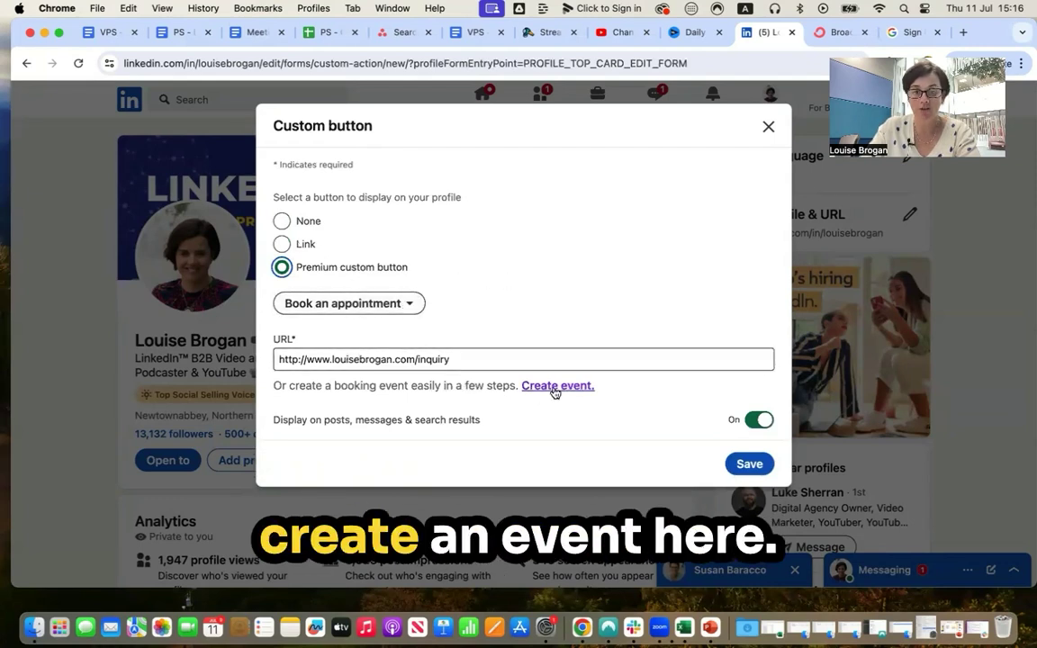
Set the button type to Book an appointment and focus the booking URL field
{"action": "left_click", "coordinate": [409, 307]}
{"action": "left_click", "coordinate": [404, 248]}
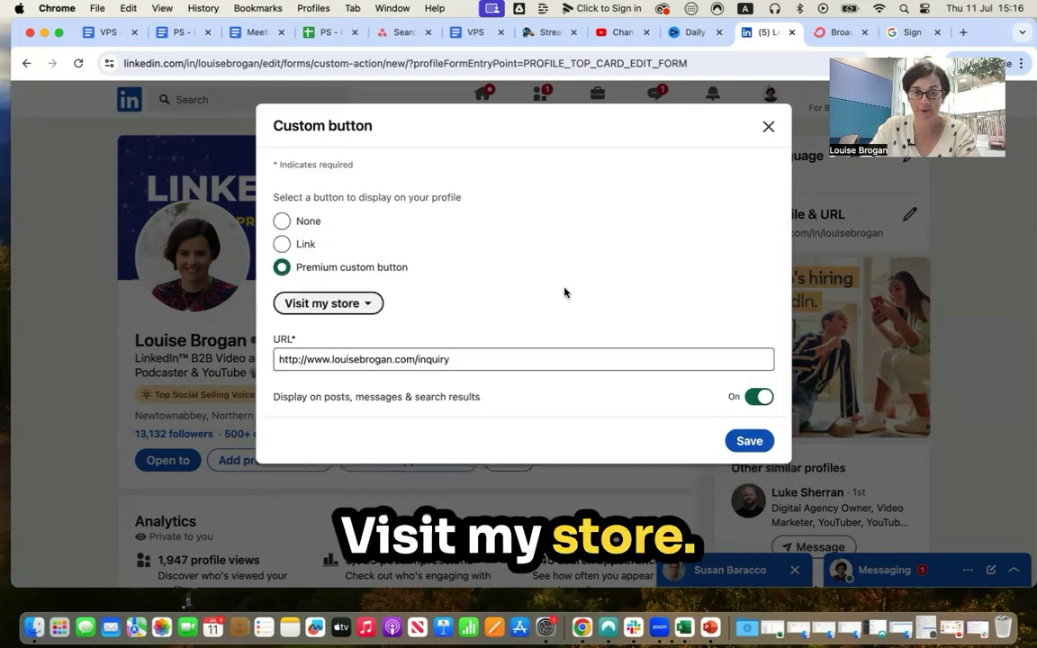
{"action": "left_click", "coordinate": [383, 306]}
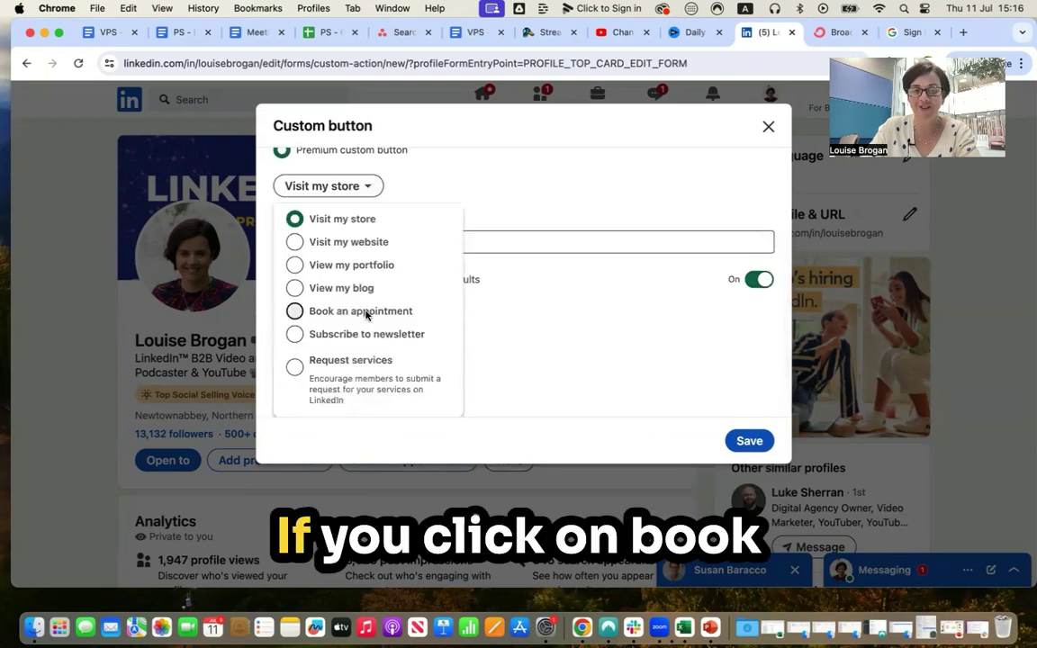
{"action": "left_click", "coordinate": [365, 309]}
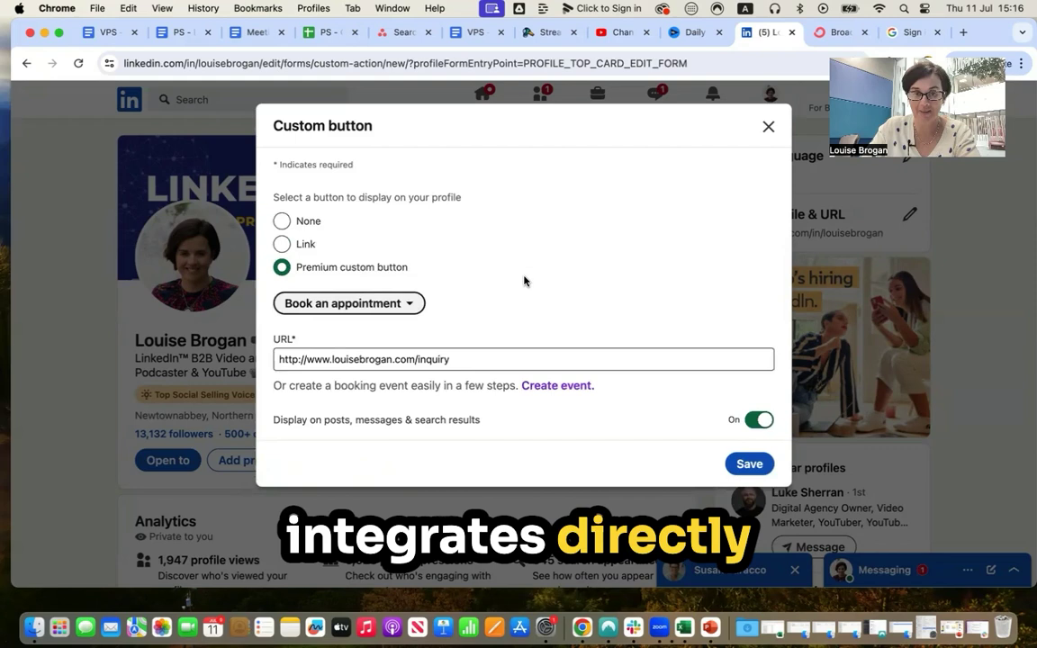
{"action": "left_click", "coordinate": [396, 360]}
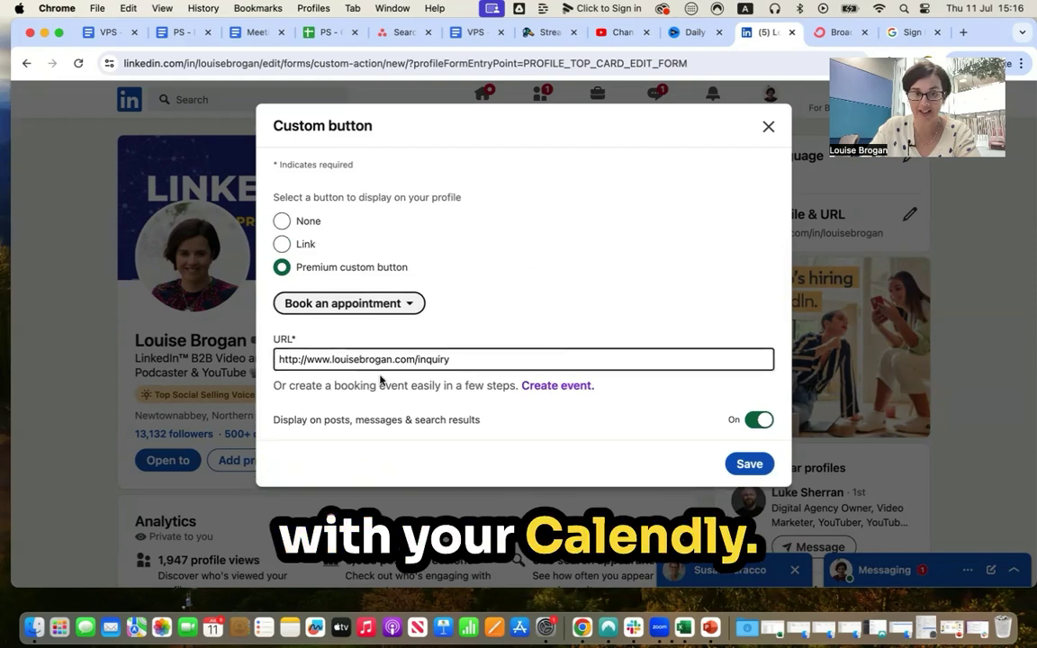
Start a Calendly account sign-up with Google from the Create event flow
{"action": "left_click", "coordinate": [557, 387]}
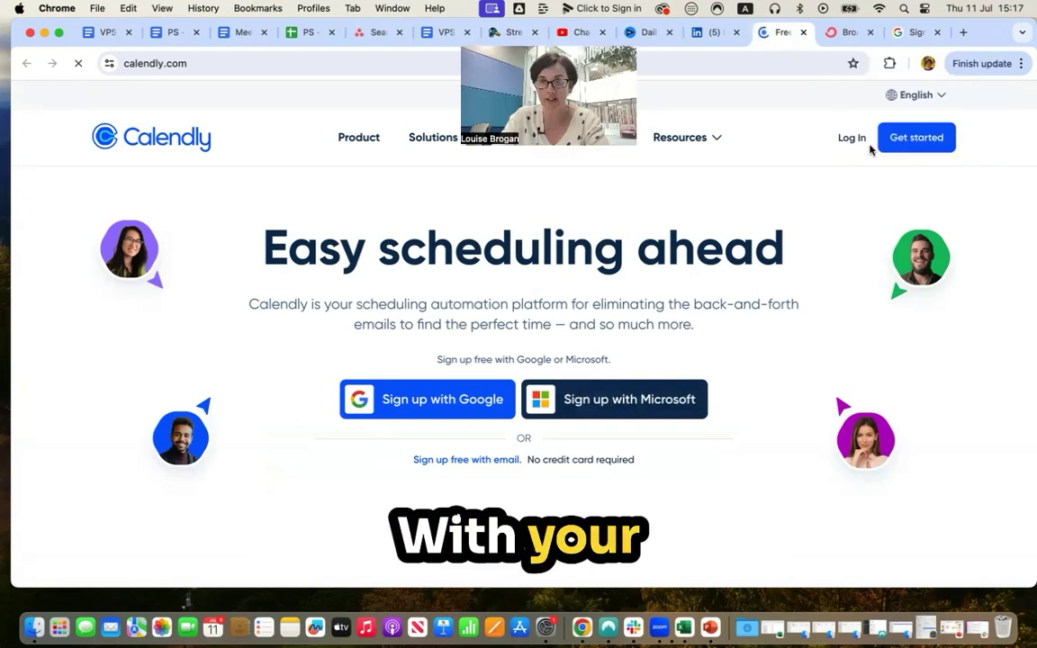
{"action": "left_click", "coordinate": [844, 140]}
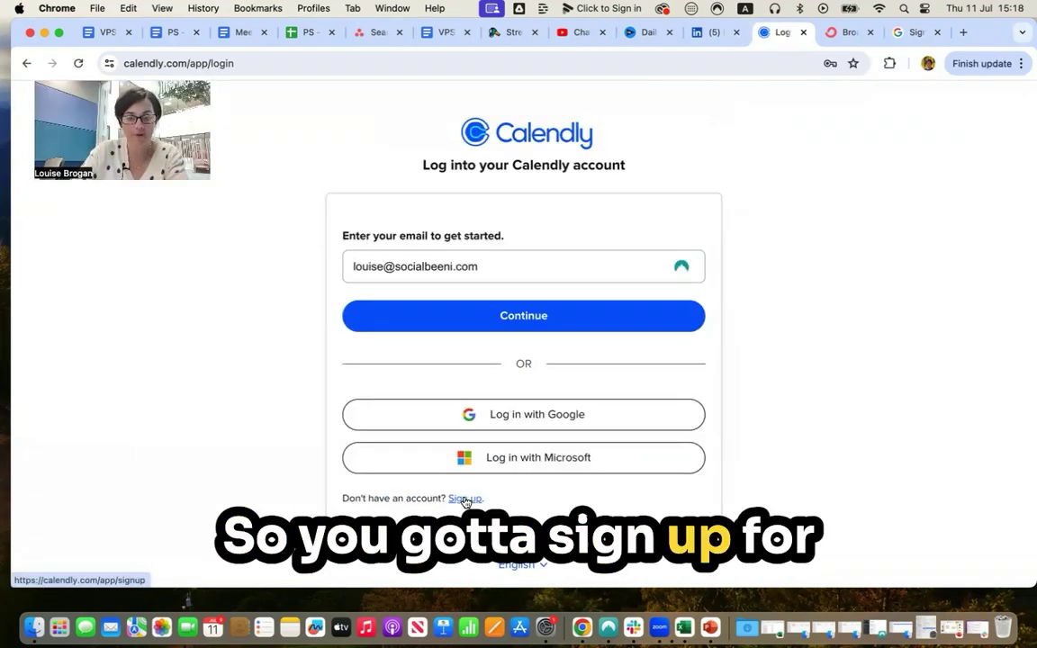
{"action": "left_click", "coordinate": [465, 499]}
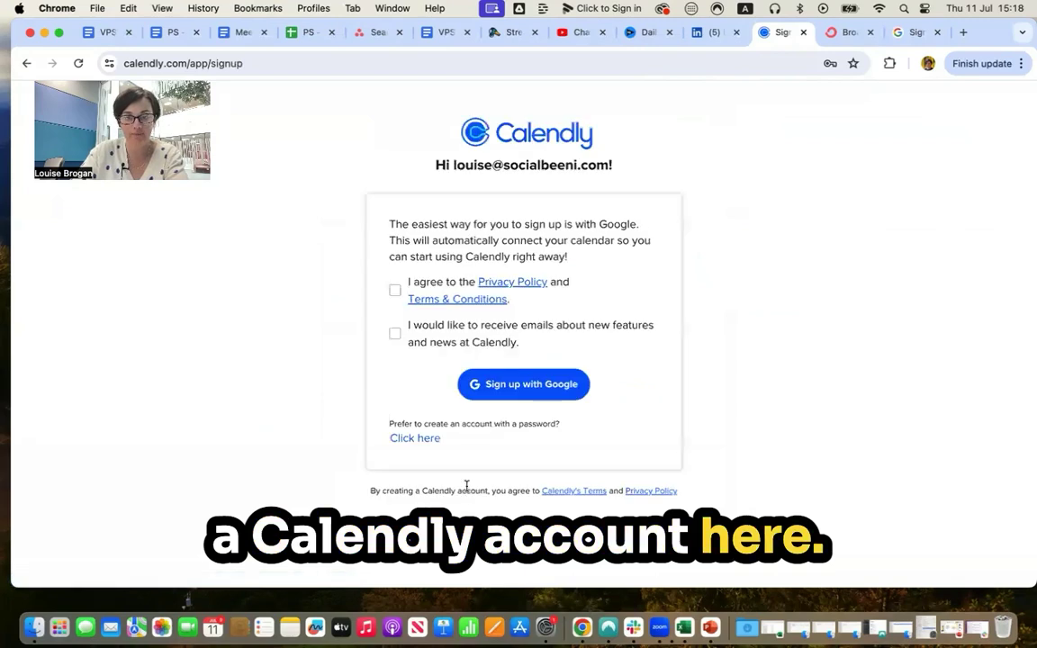
{"action": "left_click", "coordinate": [519, 382]}
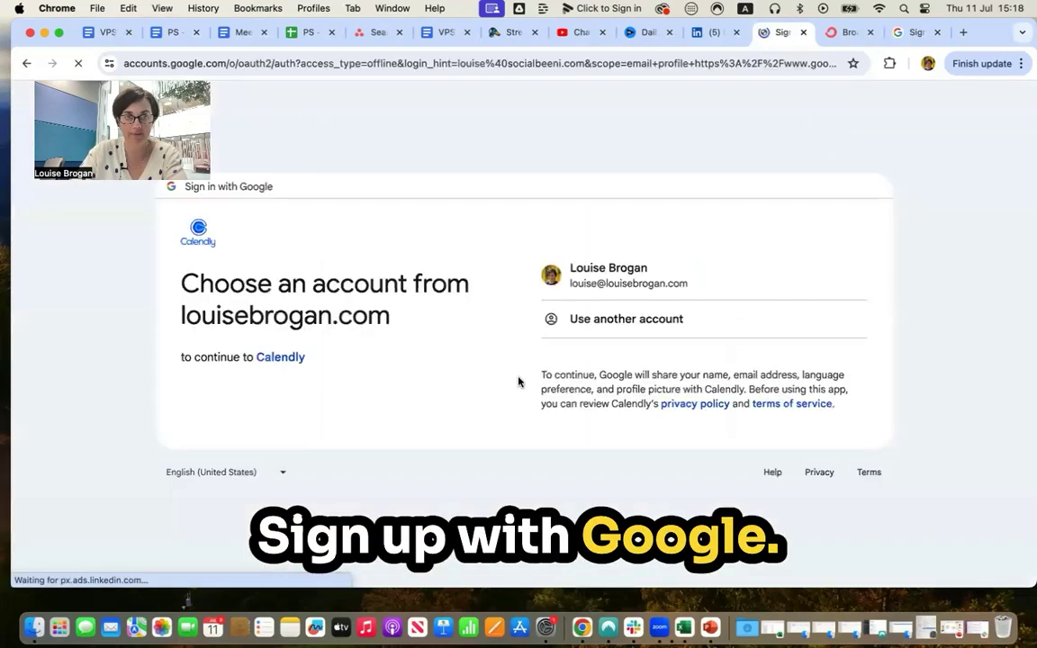
Choose the Google account and allow Calendly to access the Google calendar
{"action": "left_click", "coordinate": [621, 282]}
{"action": "left_click_drag", "start_coordinate": [623, 280], "coordinate": [624, 235]}
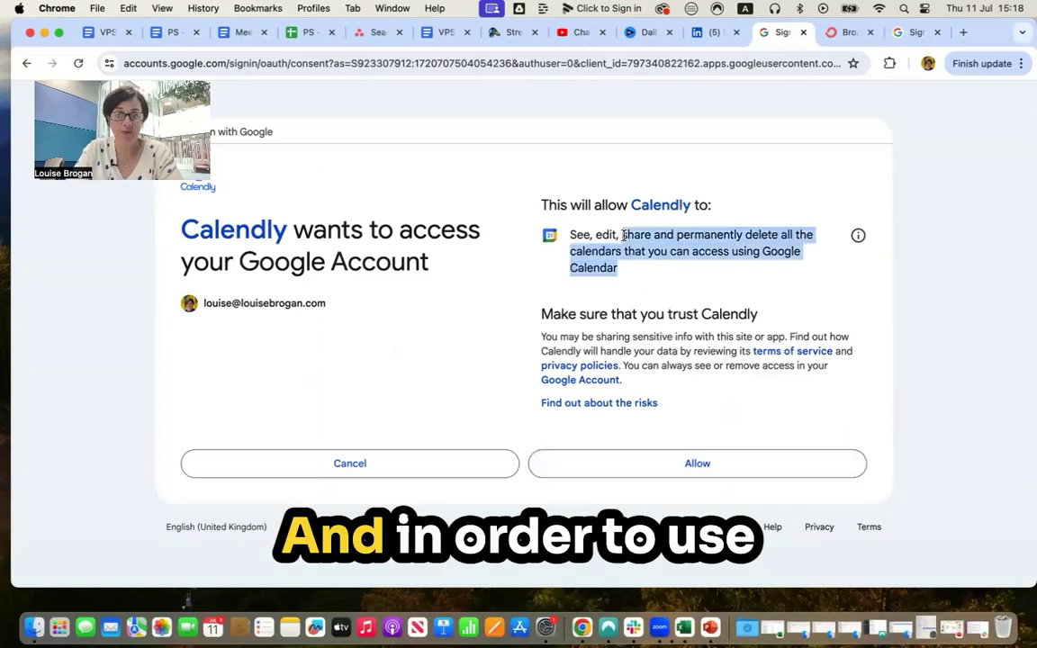
{"action": "left_click", "coordinate": [569, 235]}
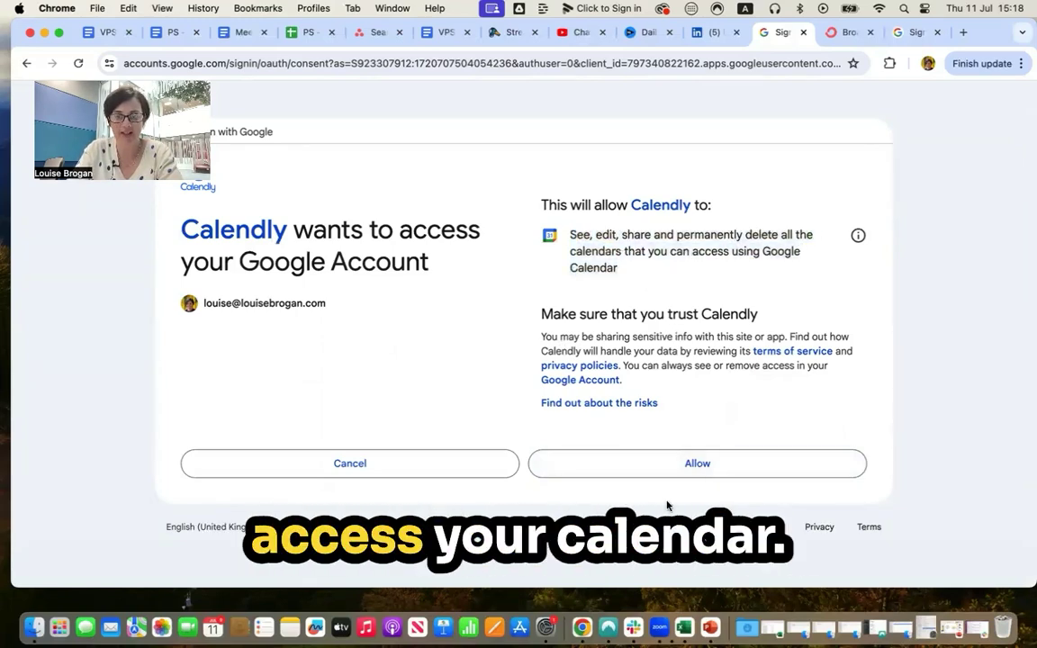
{"action": "left_click", "coordinate": [711, 468]}
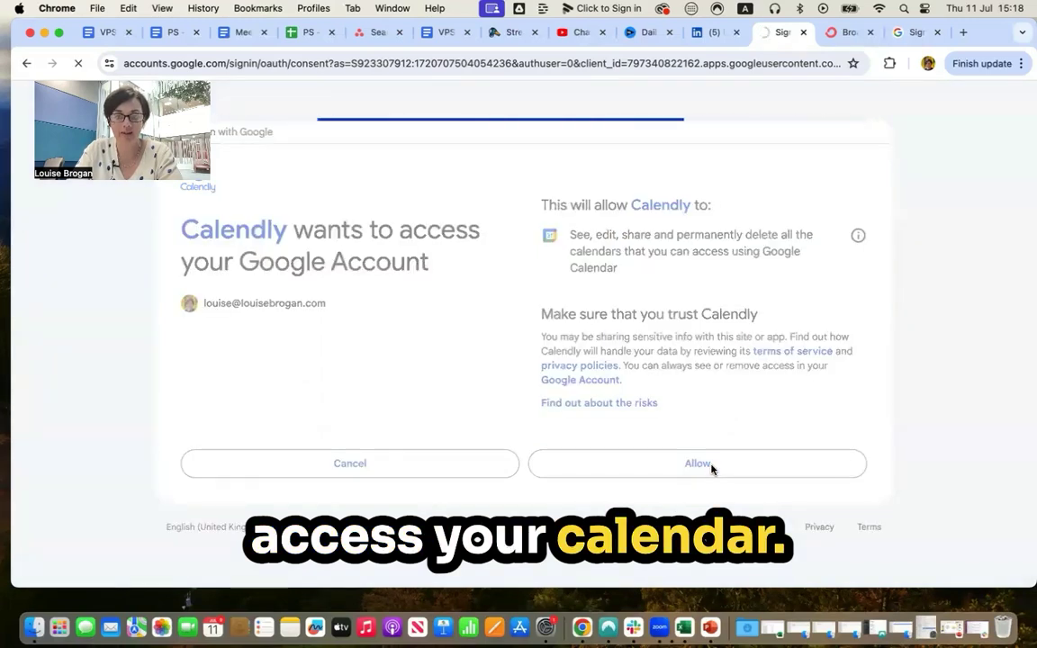
{"action": "left_click", "coordinate": [820, 468]}
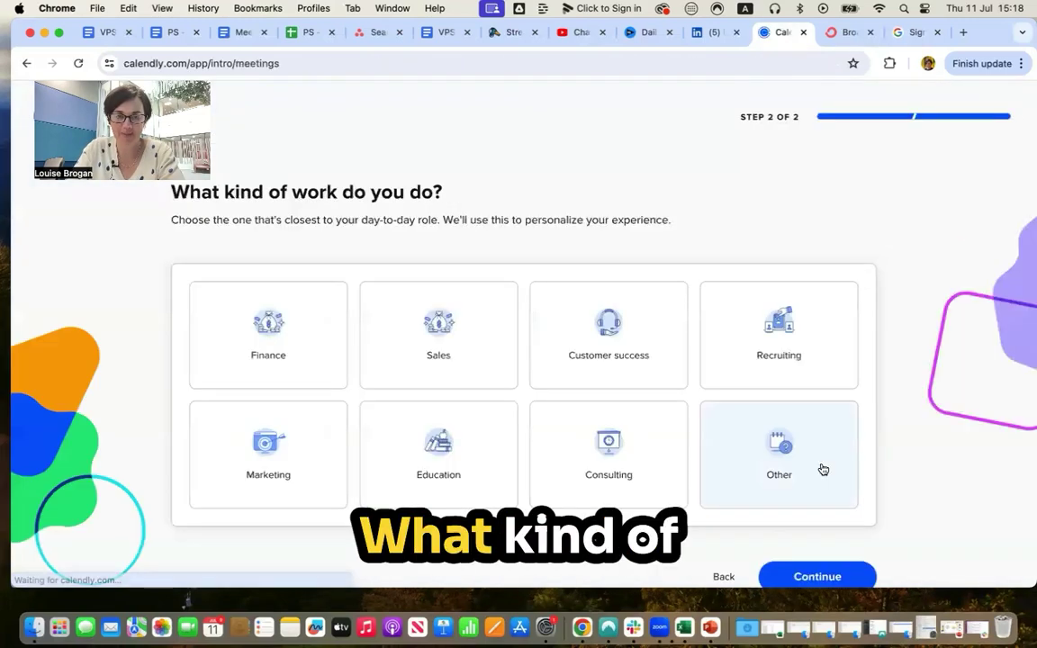
Choose Consulting as the kind of work and view the default 30 Minute Meeting event
{"action": "left_click", "coordinate": [570, 468]}
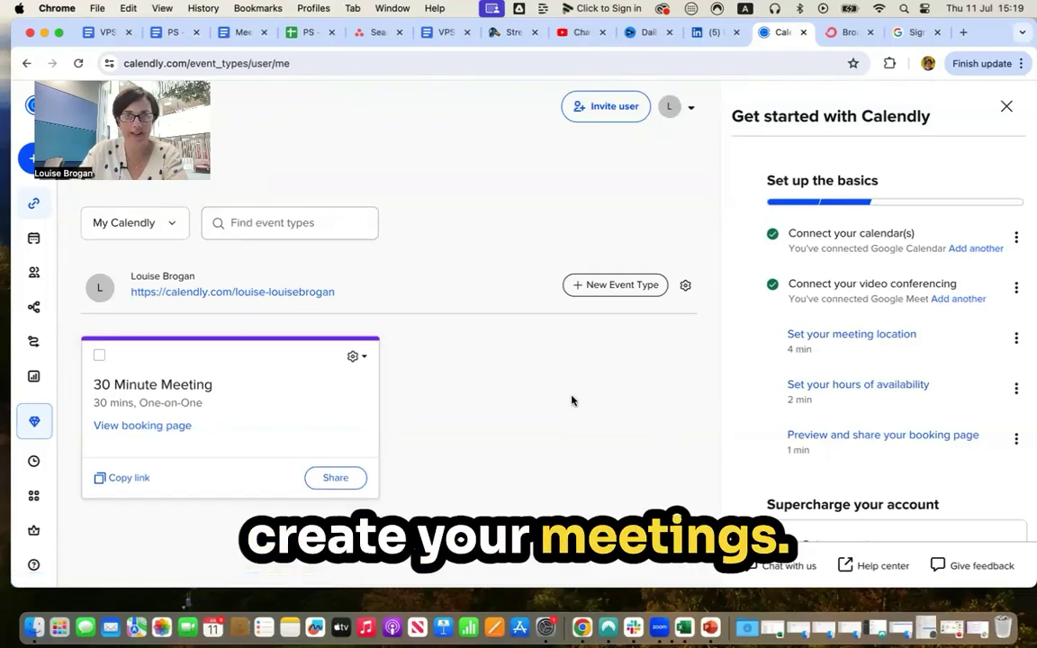
{"action": "scroll", "coordinate": [570, 446], "scroll_direction": "down", "scroll_amount": 1}
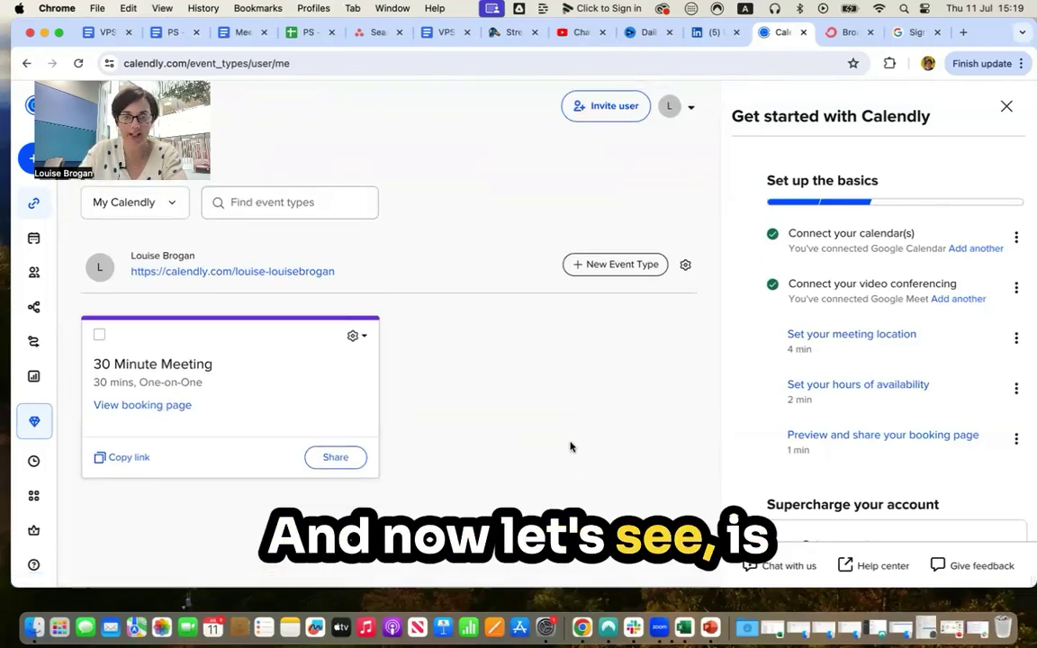
Open the LinkedIn Coffee Chat event's booking page options and enable Collect payment on the form
{"action": "left_click", "coordinate": [711, 32]}
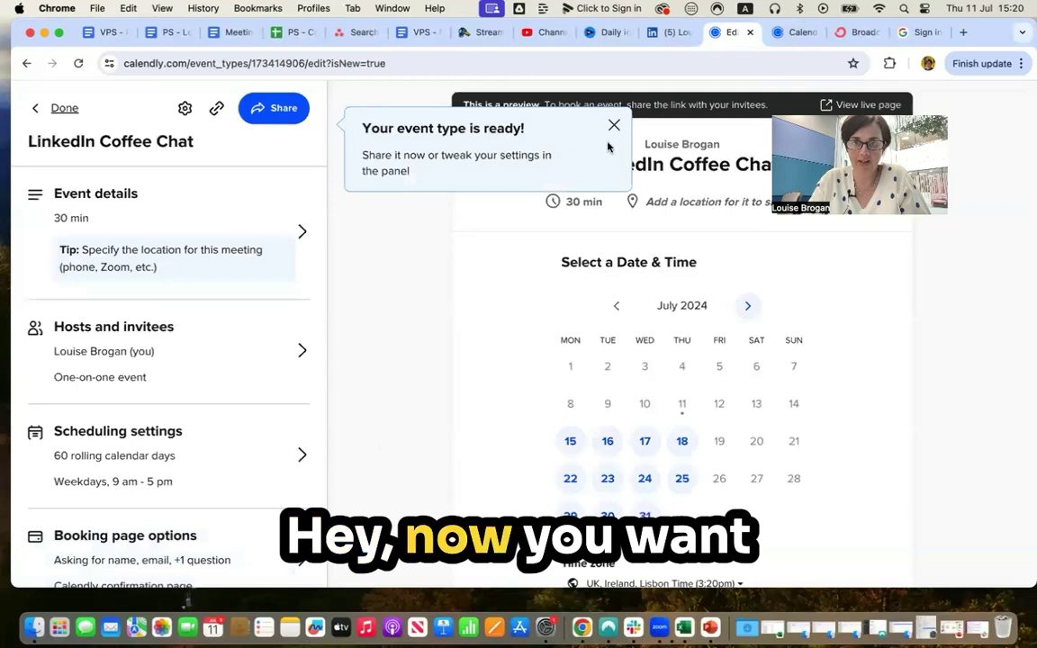
{"action": "left_click", "coordinate": [614, 126]}
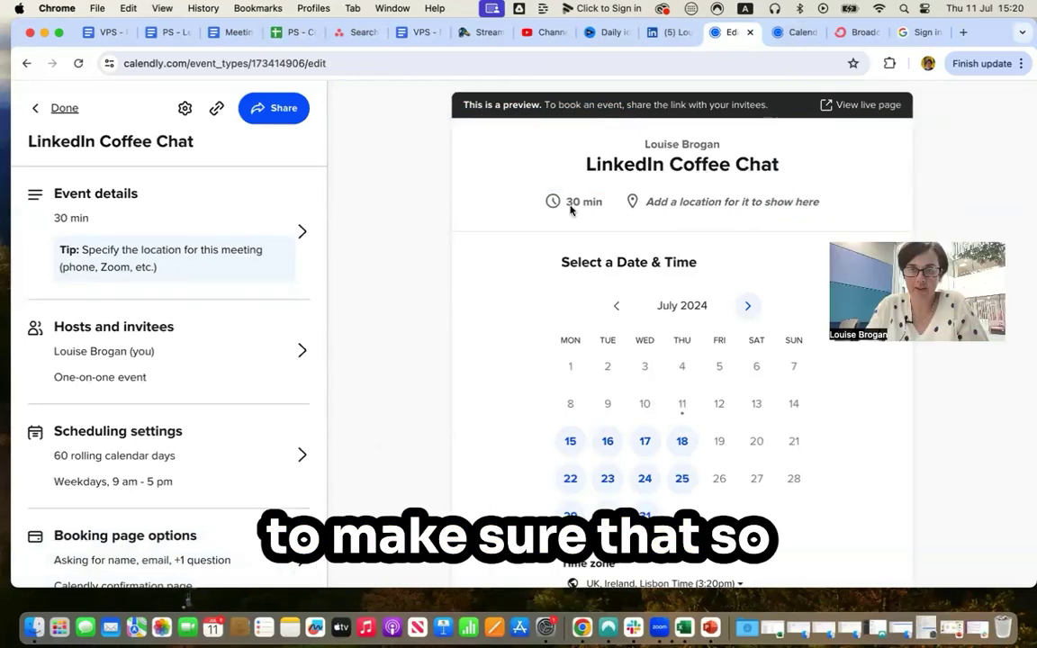
{"action": "scroll", "coordinate": [617, 477], "scroll_direction": "down", "scroll_amount": 2}
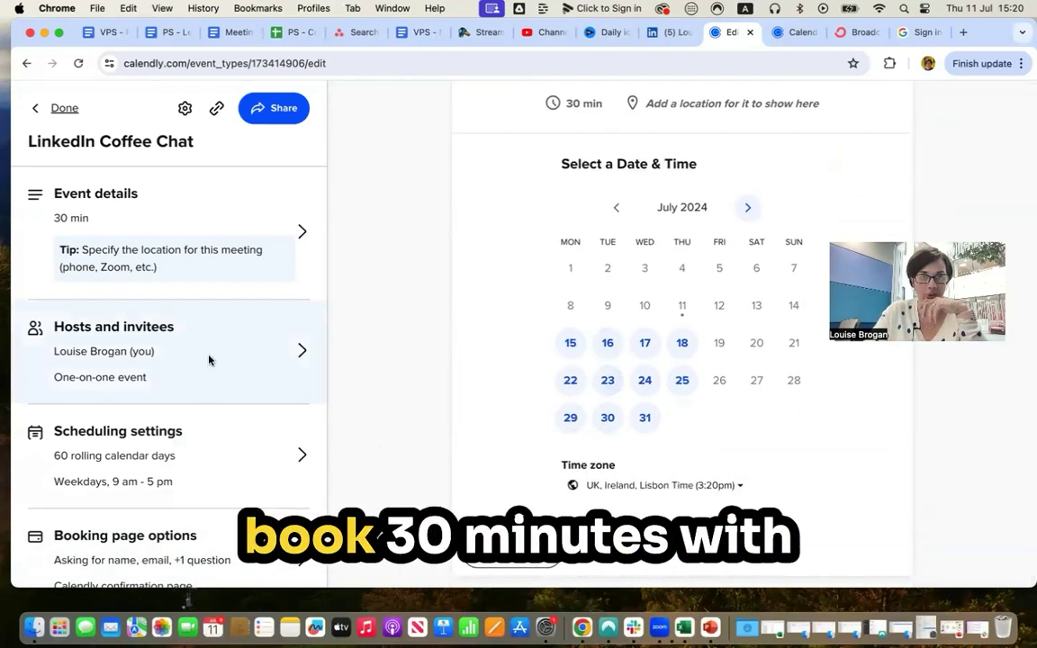
{"action": "scroll", "coordinate": [209, 360], "scroll_direction": "down", "scroll_amount": 2}
{"action": "left_click", "coordinate": [225, 477]}
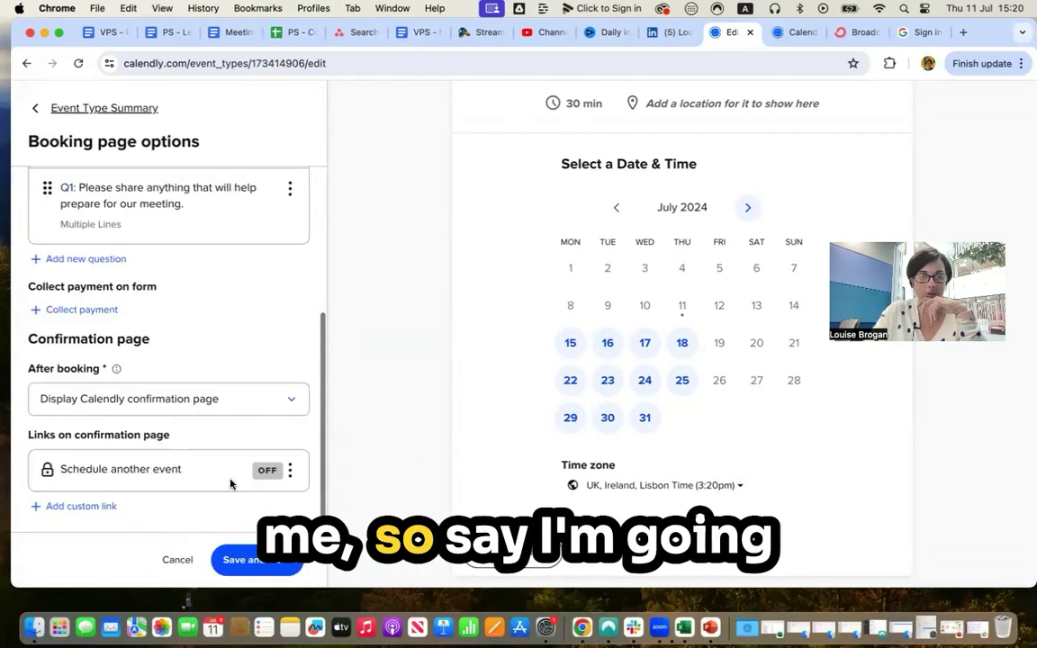
{"action": "left_click", "coordinate": [94, 311]}
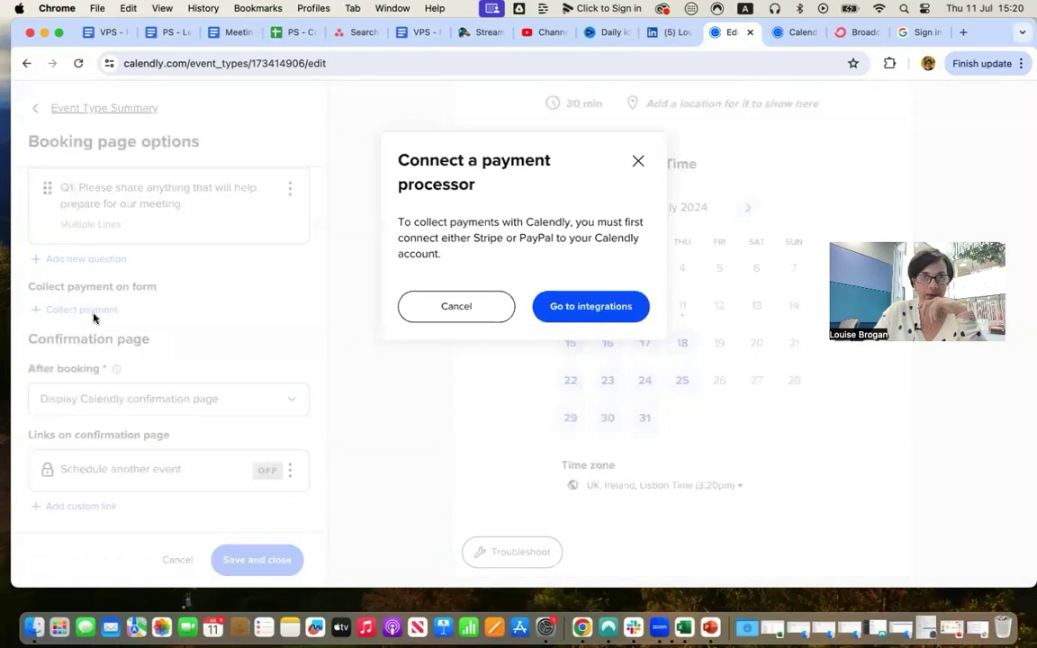
Connect a Stripe account through Calendly's payment integrations so Stripe Setup shows it connected
{"action": "left_click", "coordinate": [615, 308]}
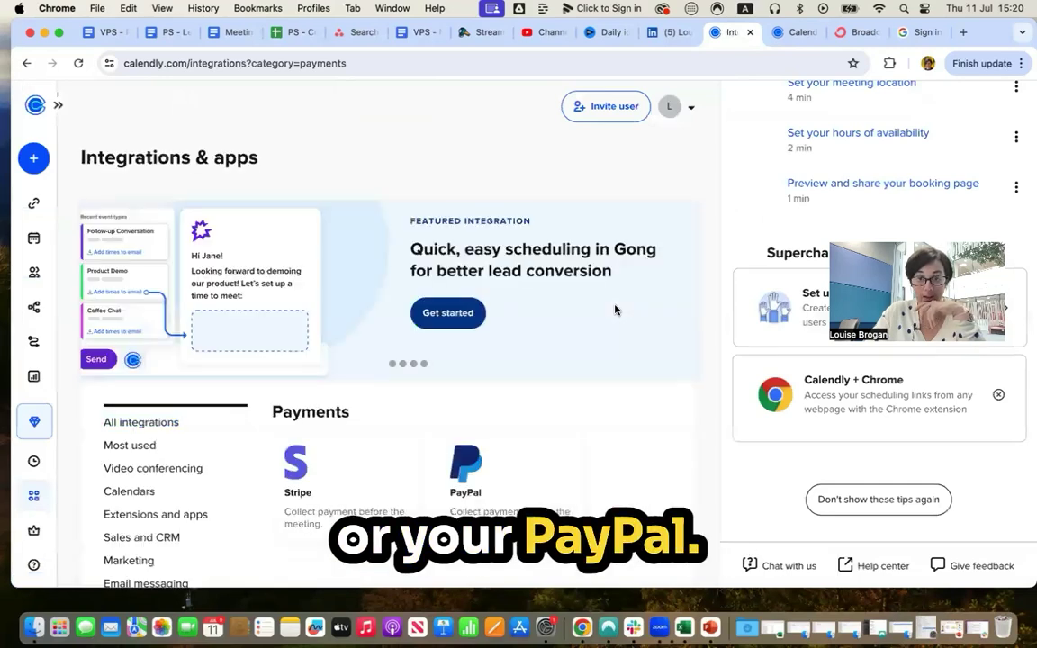
{"action": "left_click", "coordinate": [346, 494]}
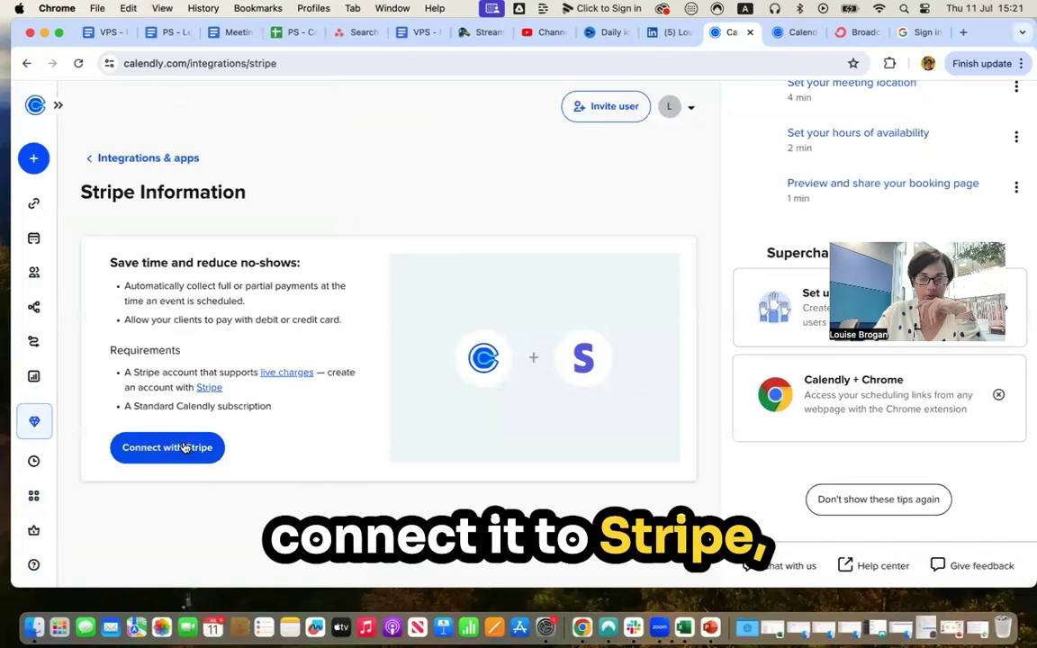
{"action": "left_click", "coordinate": [184, 448]}
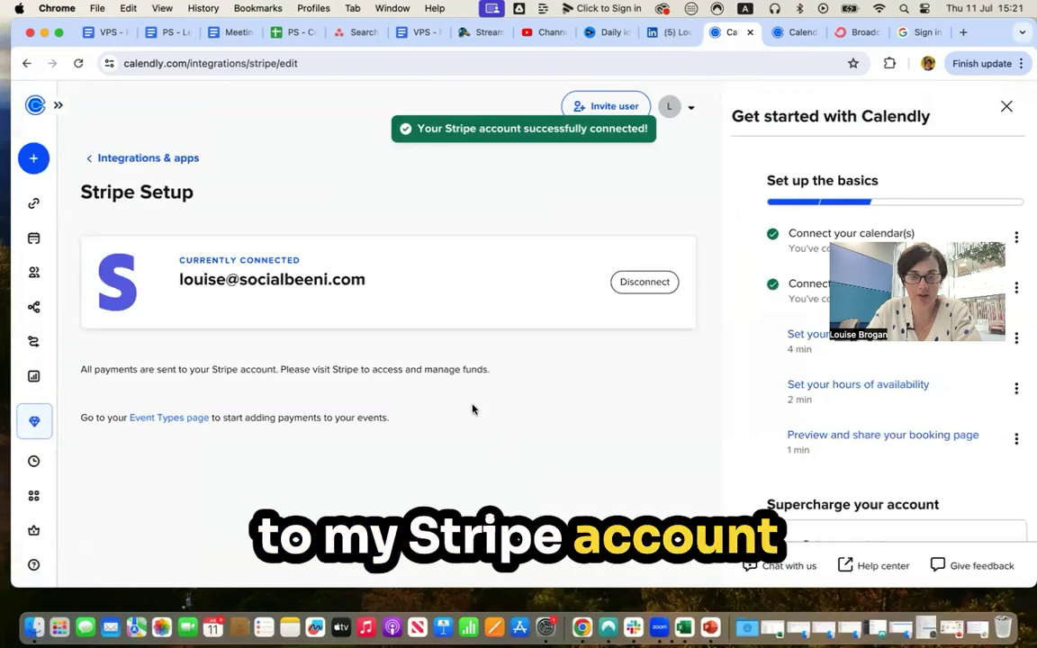
{"action": "scroll", "coordinate": [472, 410], "scroll_direction": "down", "scroll_amount": 1}
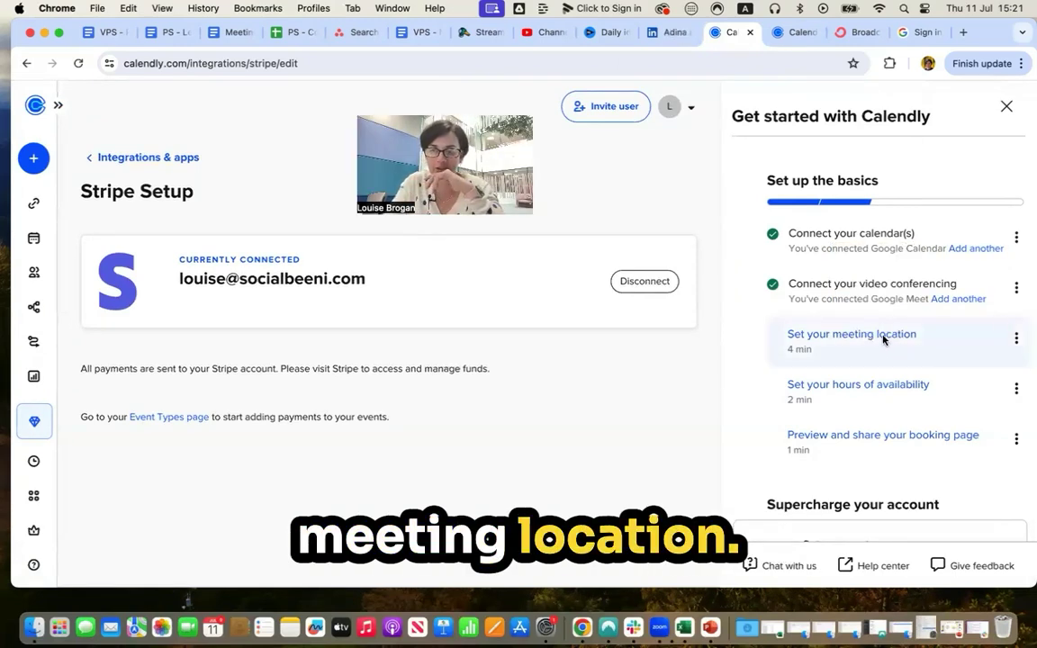
Open the LinkedIn Messaging integration under Integrations & apps and follow Download for Chrome
{"action": "left_click", "coordinate": [34, 497]}
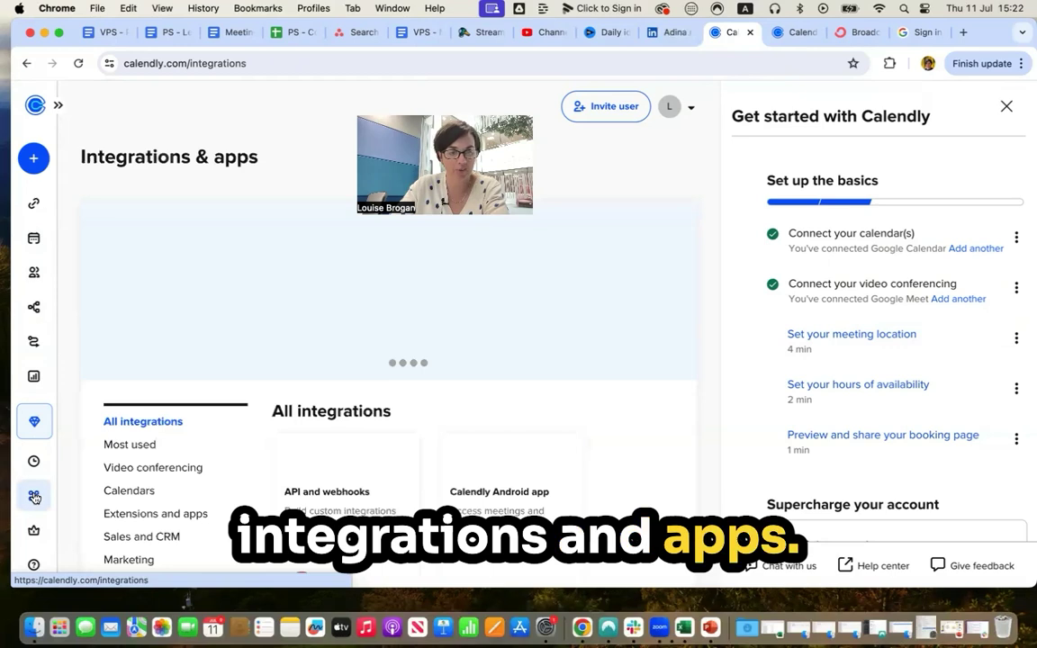
{"action": "scroll", "coordinate": [586, 414], "scroll_direction": "down", "scroll_amount": 3}
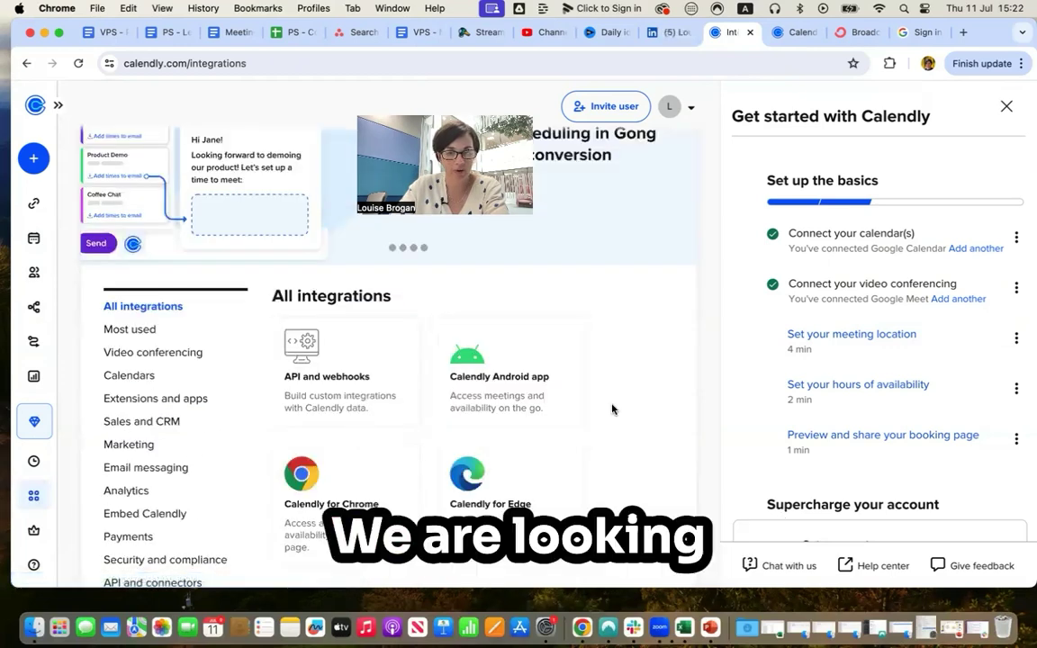
{"action": "scroll", "coordinate": [612, 410], "scroll_direction": "down", "scroll_amount": 5}
{"action": "scroll", "coordinate": [612, 410], "scroll_direction": "down", "scroll_amount": 8}
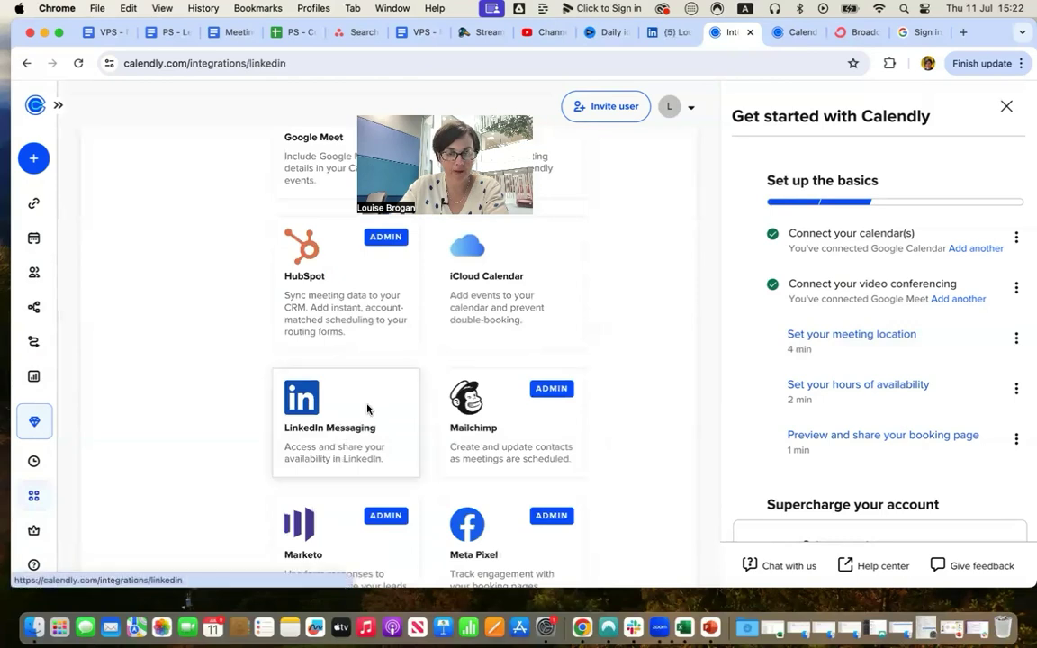
{"action": "left_click", "coordinate": [367, 409]}
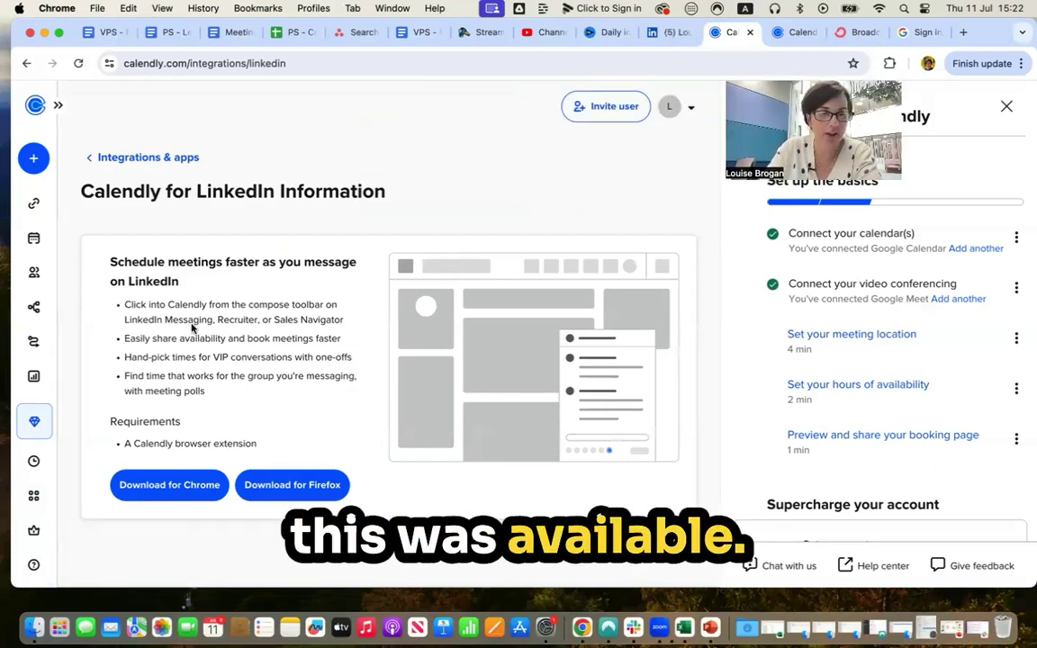
{"action": "left_click", "coordinate": [173, 486]}
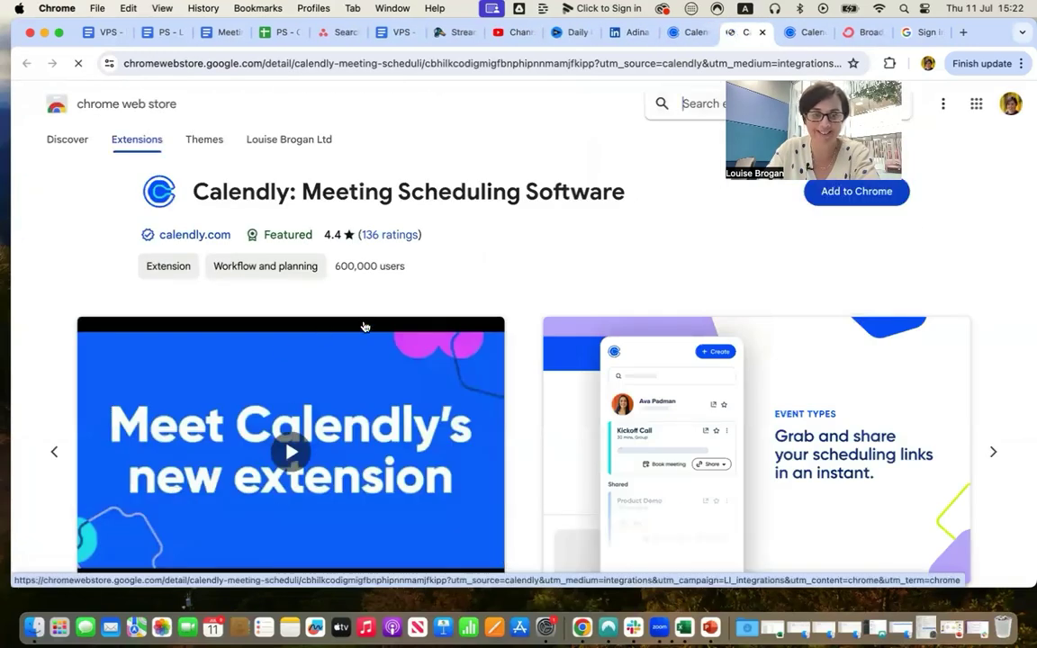
Search the store for 'calendly' and add the Calendly: Meeting Scheduling Software extension to Chrome
{"action": "type", "text": "calend"}
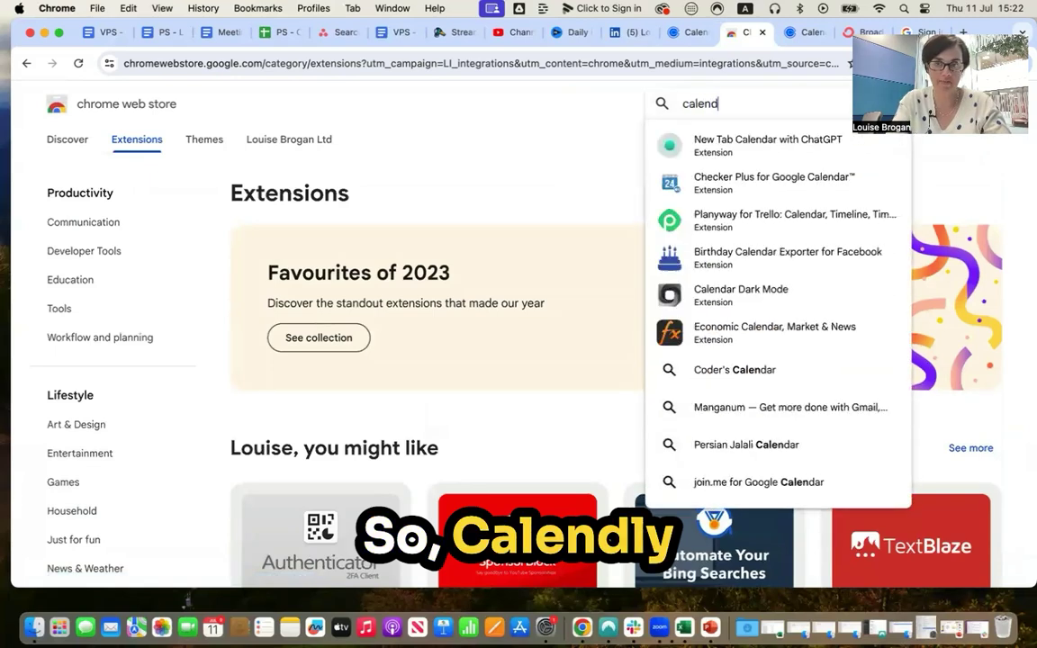
{"action": "type", "text": "ly"}
{"action": "left_click", "coordinate": [776, 140]}
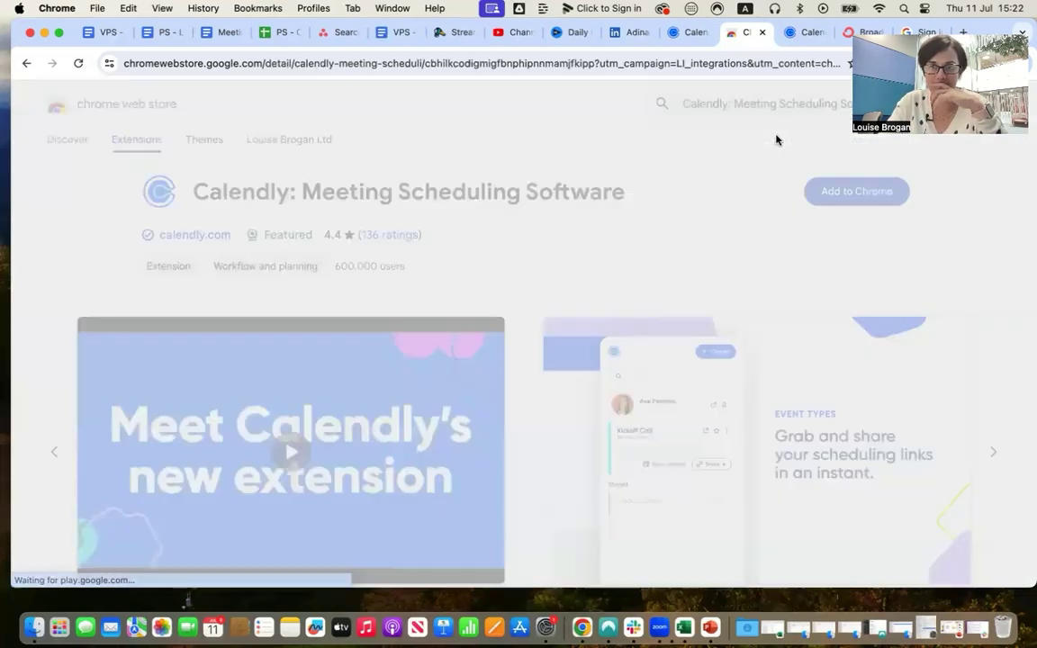
{"action": "left_click", "coordinate": [860, 197]}
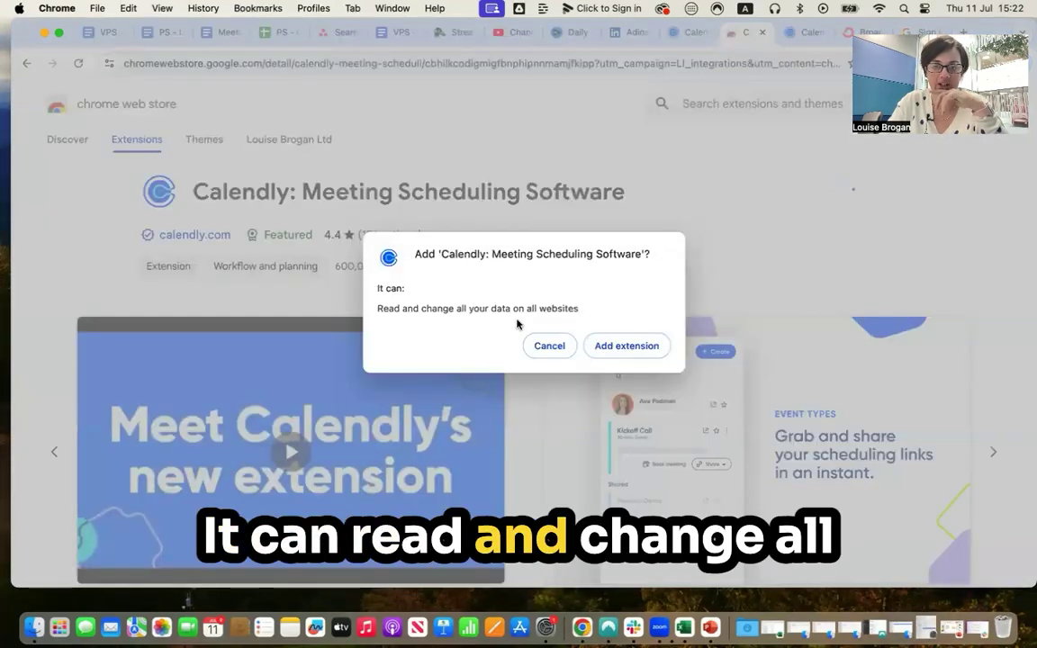
{"action": "left_click", "coordinate": [626, 347]}
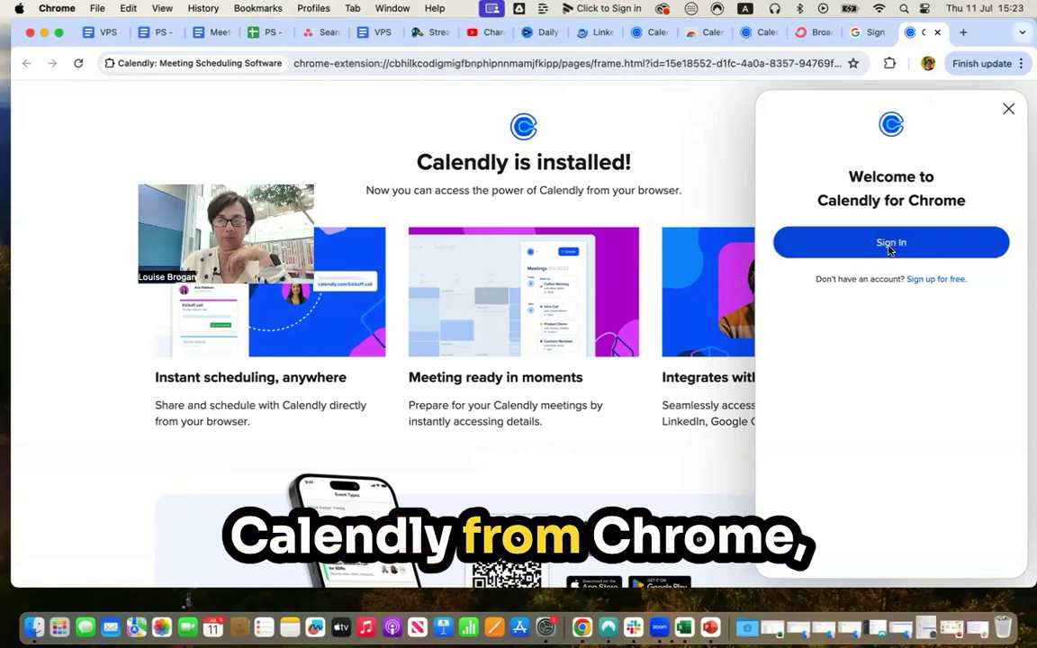
Sign in to the Calendly extension, close its panel, and return to the LinkedIn tab
{"action": "left_click", "coordinate": [889, 249]}
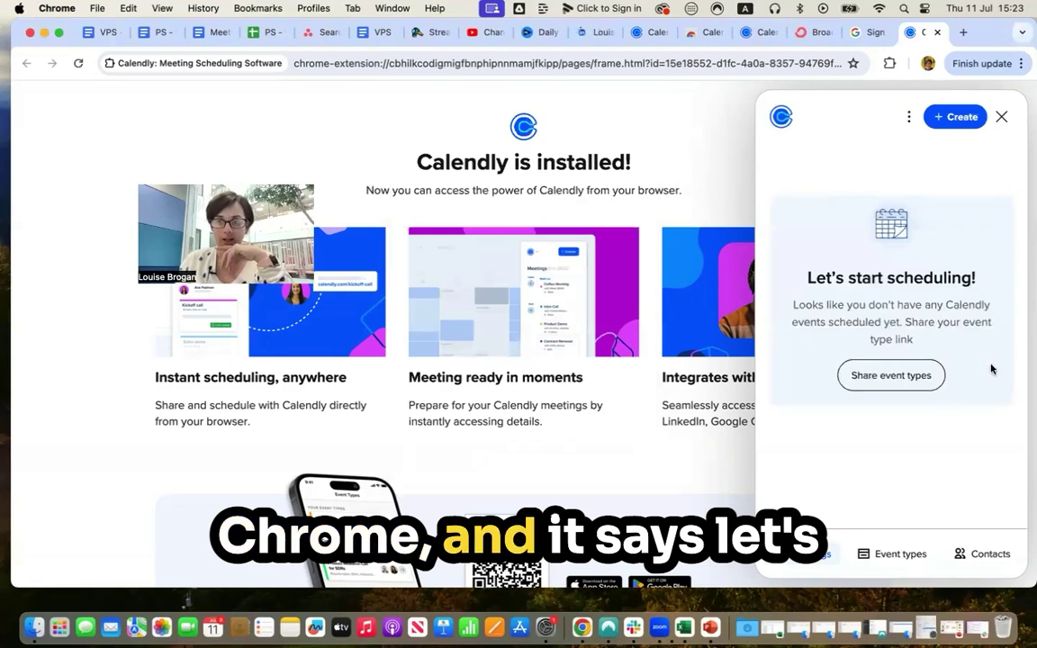
{"action": "left_click", "coordinate": [1004, 117]}
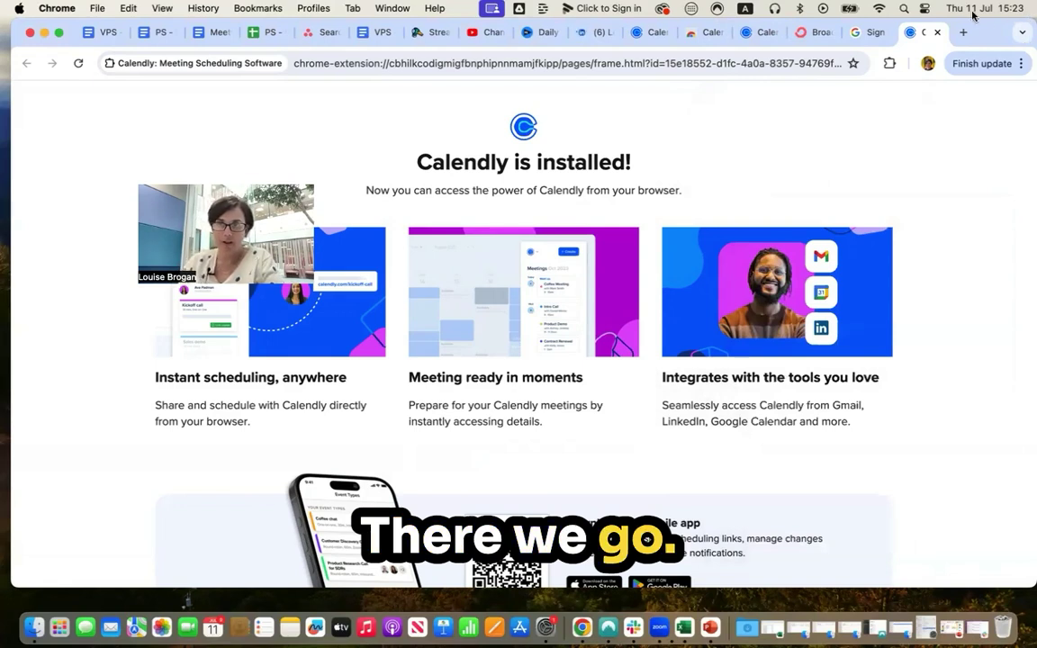
{"action": "left_click", "coordinate": [596, 33]}
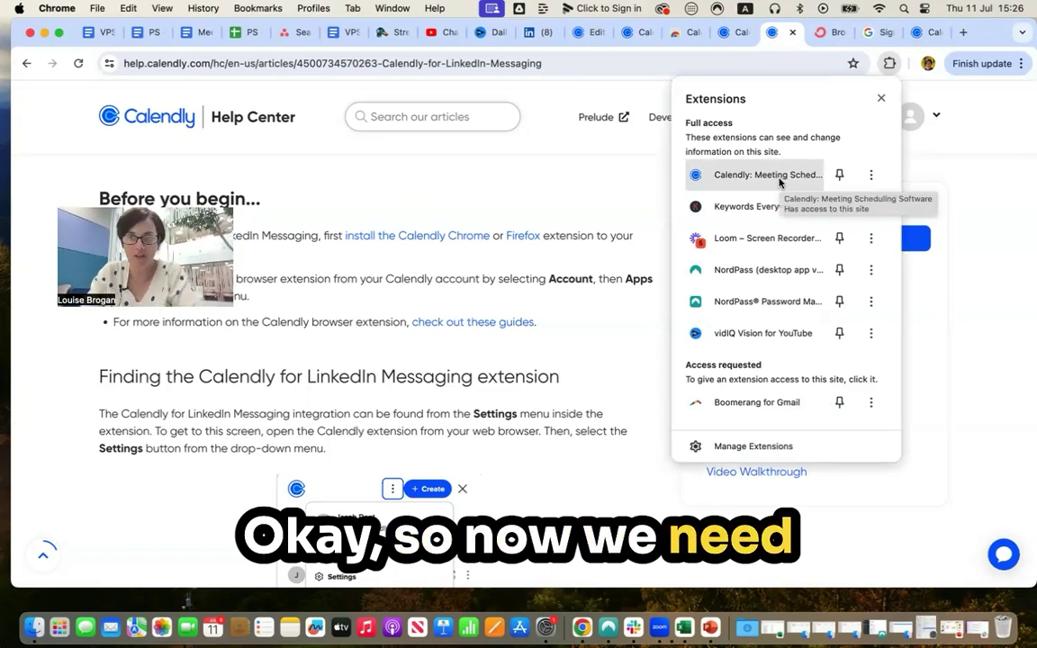
Check in the Calendly extension's Settings that LinkedIn Messaging is on, then return to LinkedIn
{"action": "left_click", "coordinate": [774, 176]}
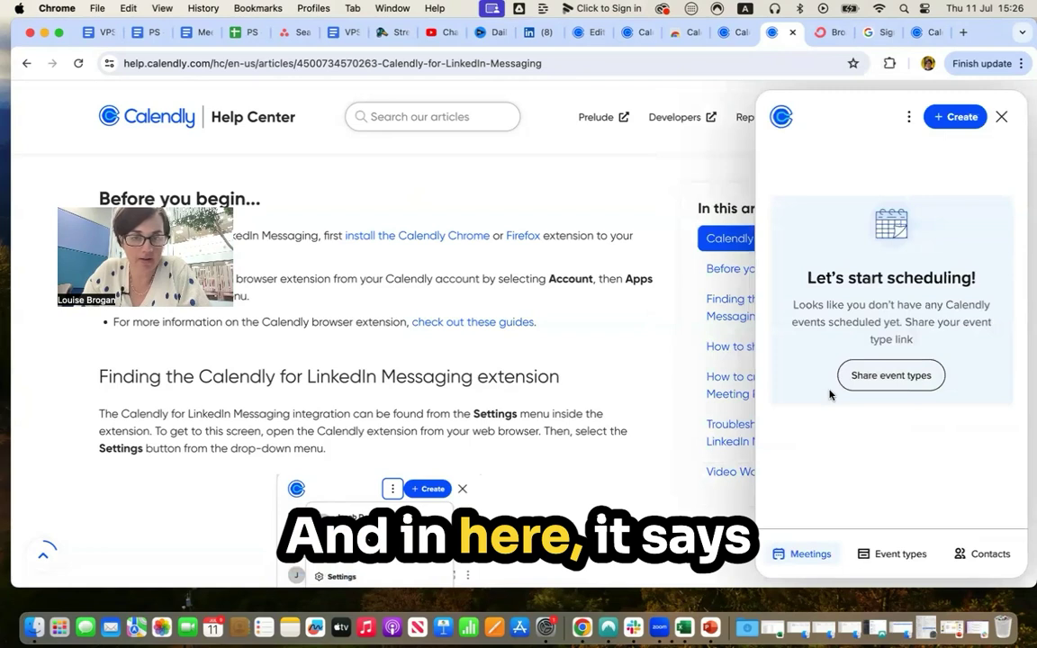
{"action": "scroll", "coordinate": [545, 487], "scroll_direction": "down", "scroll_amount": 3}
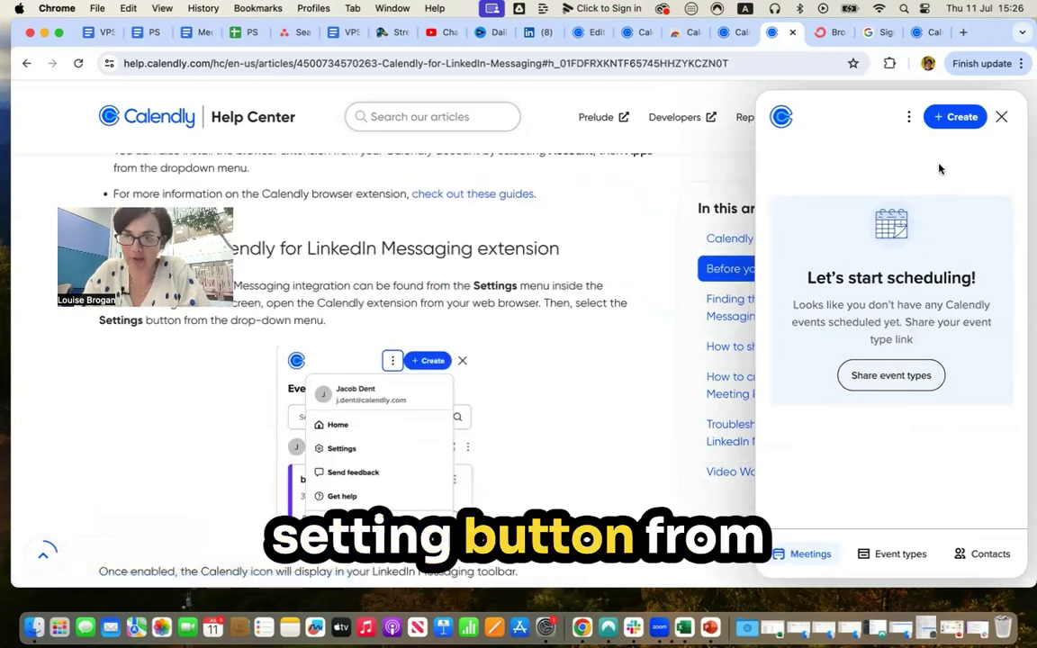
{"action": "left_click", "coordinate": [910, 118]}
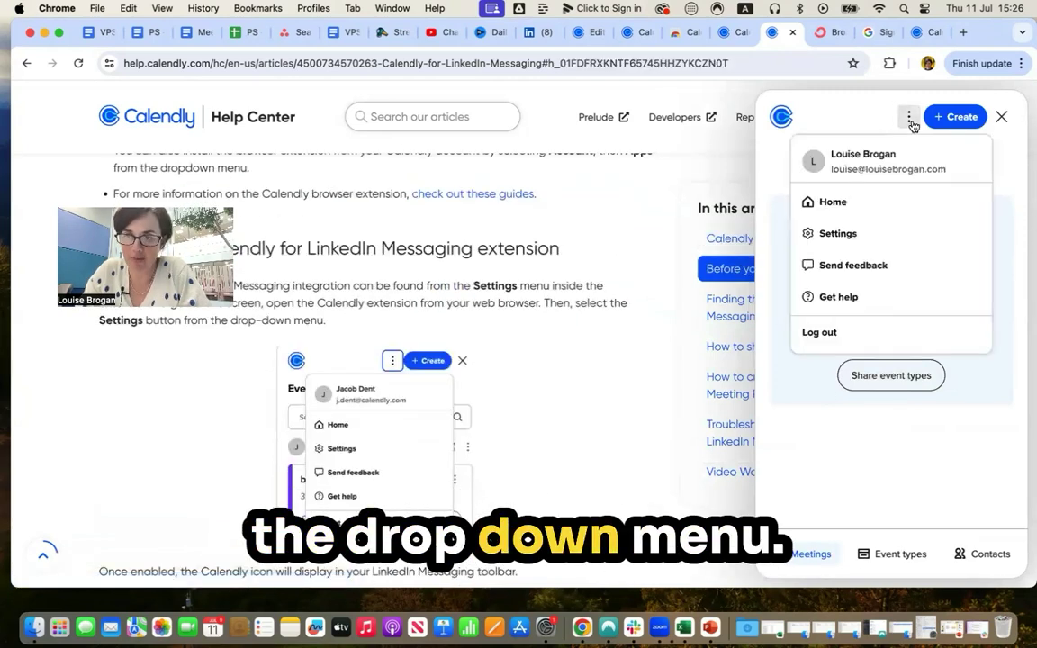
{"action": "left_click", "coordinate": [852, 234]}
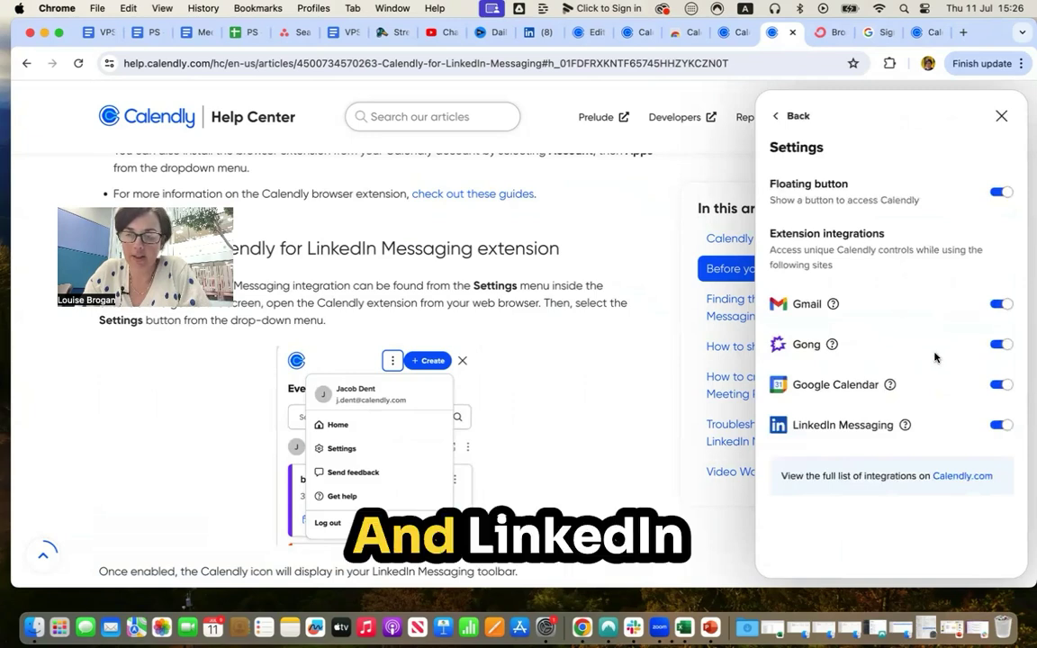
{"action": "scroll", "coordinate": [936, 356], "scroll_direction": "down", "scroll_amount": 1}
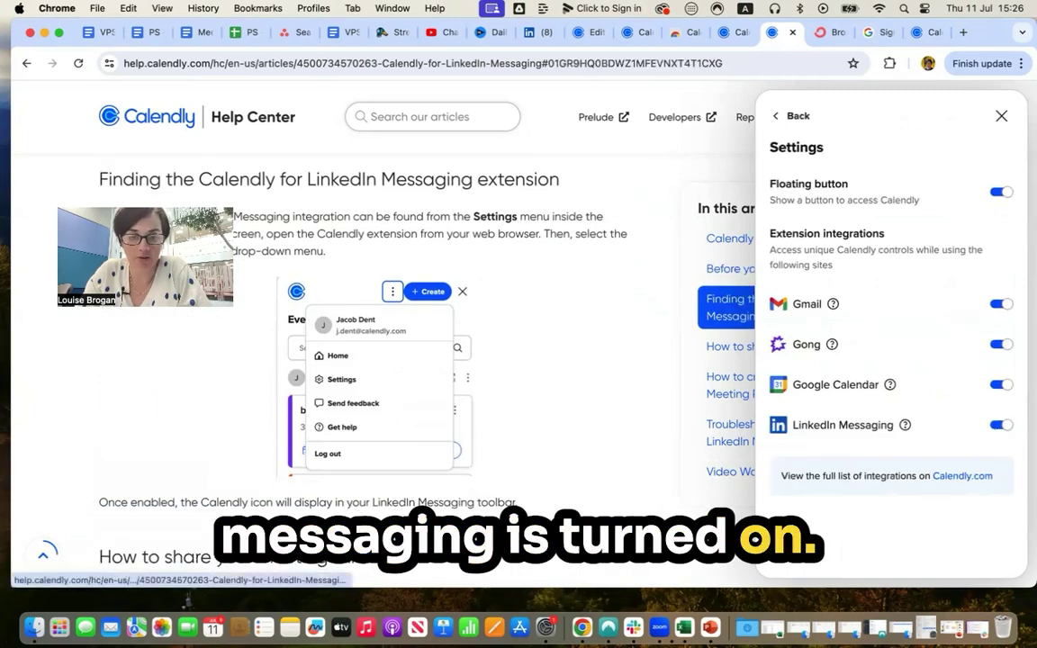
{"action": "scroll", "coordinate": [574, 527], "scroll_direction": "down", "scroll_amount": 3}
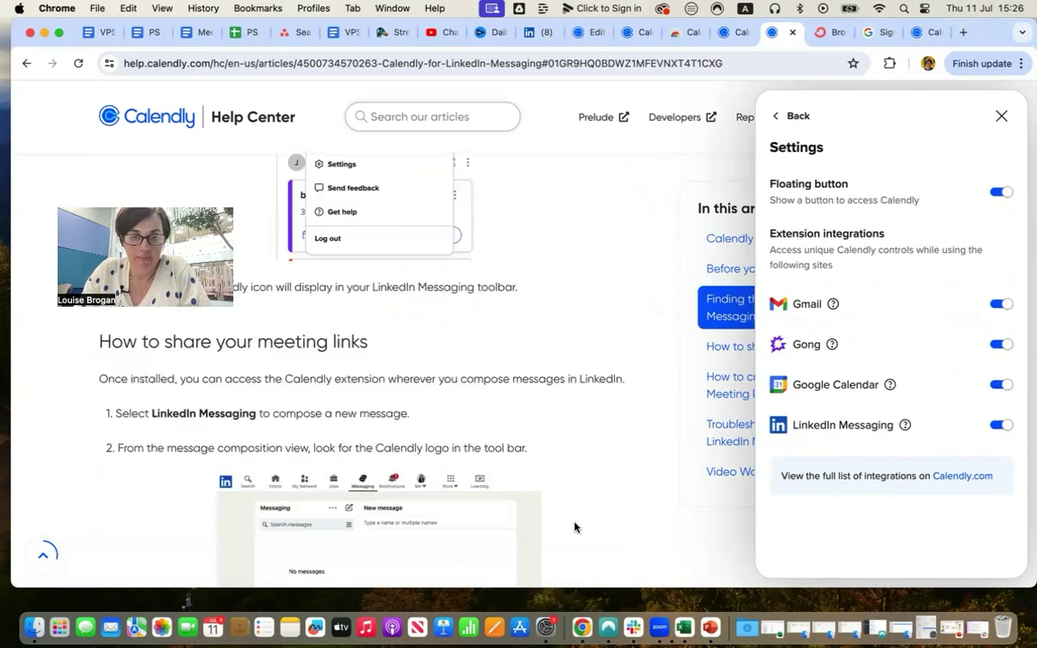
{"action": "scroll", "coordinate": [575, 528], "scroll_direction": "down", "scroll_amount": 2}
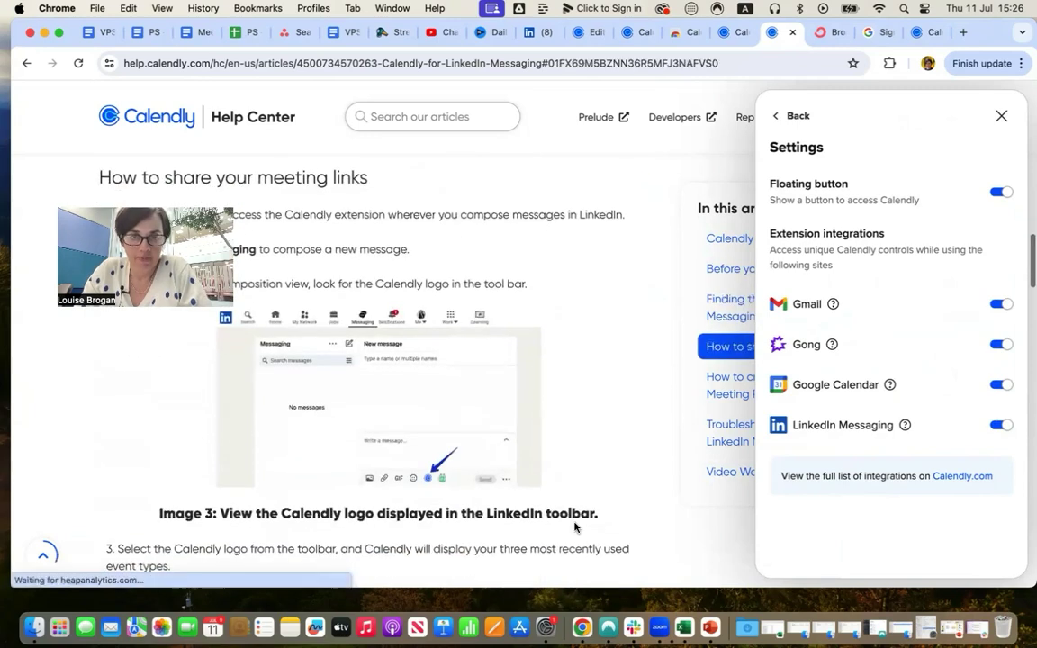
{"action": "left_click", "coordinate": [528, 34]}
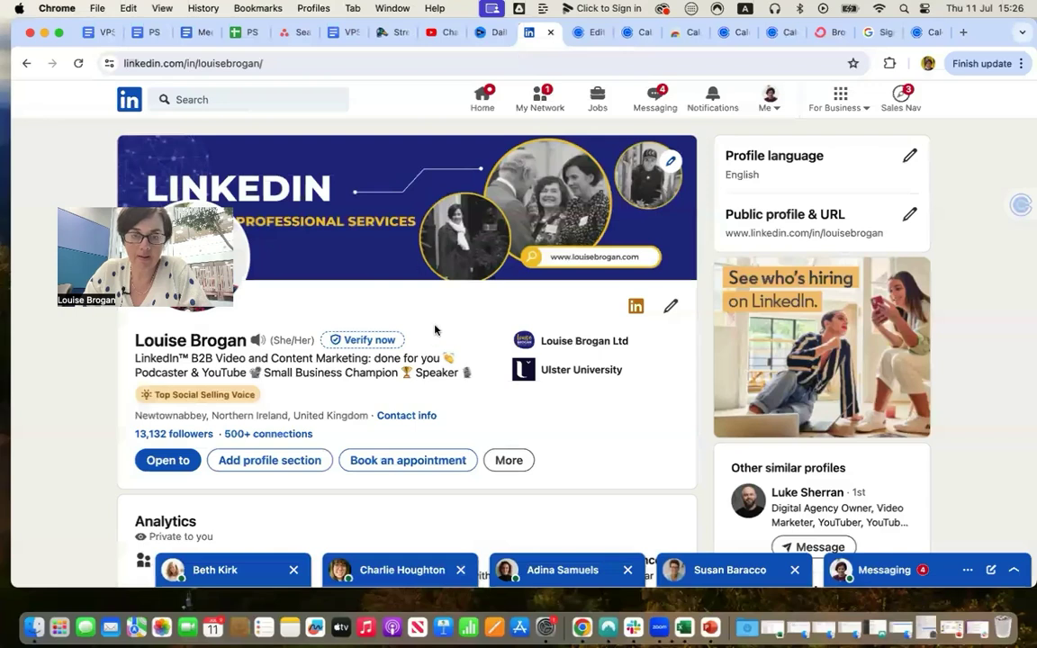
Confirm Calendly's recently used event types appear in a LinkedIn Messaging conversation
{"action": "left_click", "coordinate": [652, 94]}
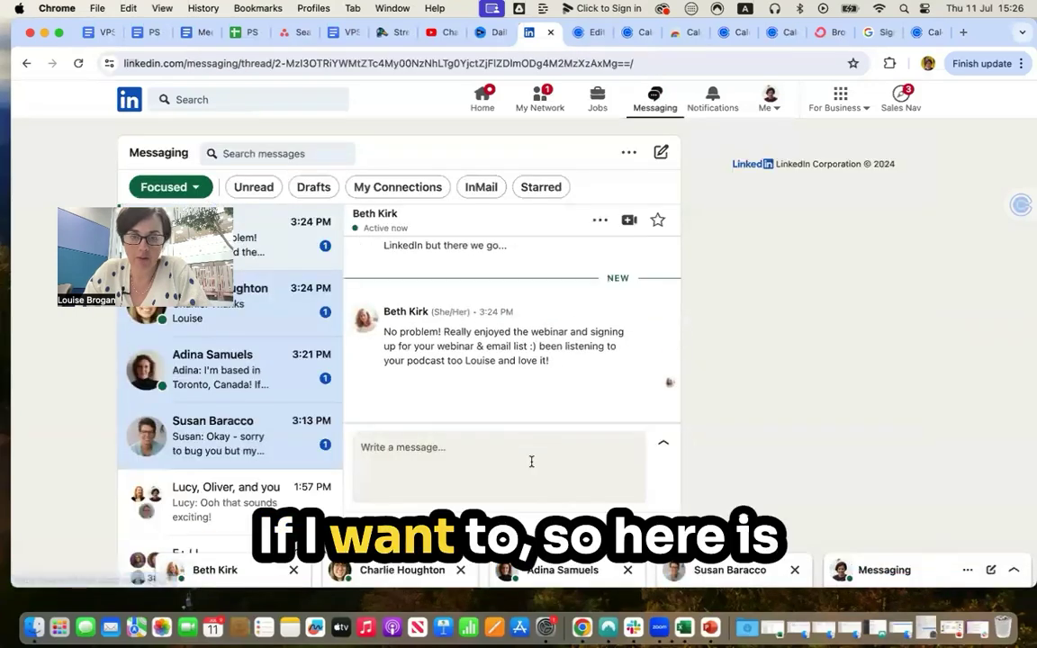
{"action": "scroll", "coordinate": [568, 409], "scroll_direction": "down", "scroll_amount": 2}
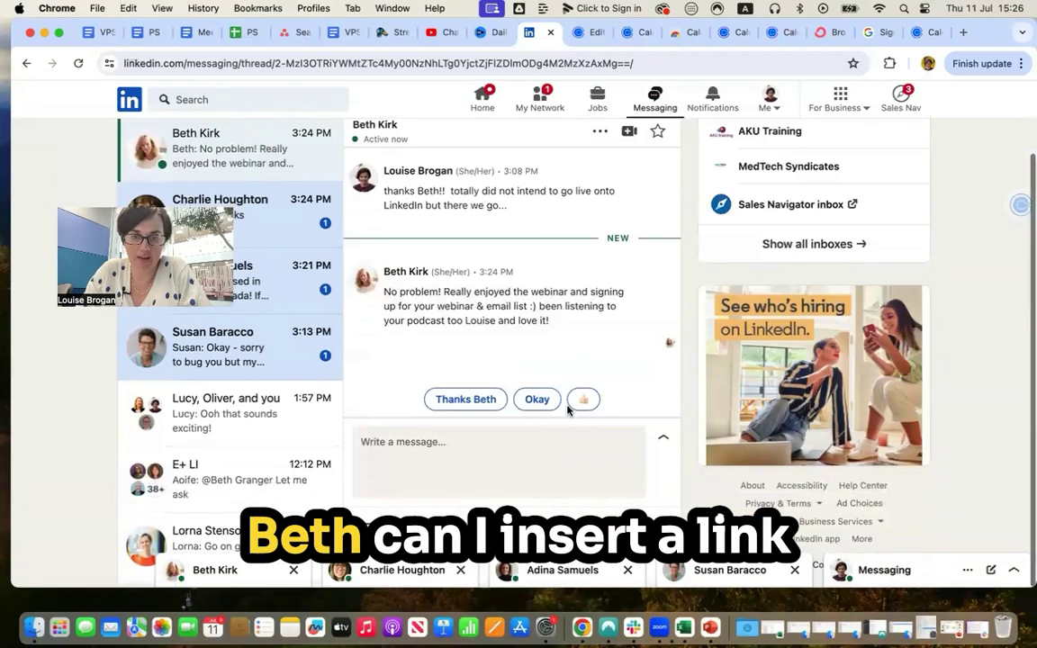
{"action": "left_click", "coordinate": [519, 452]}
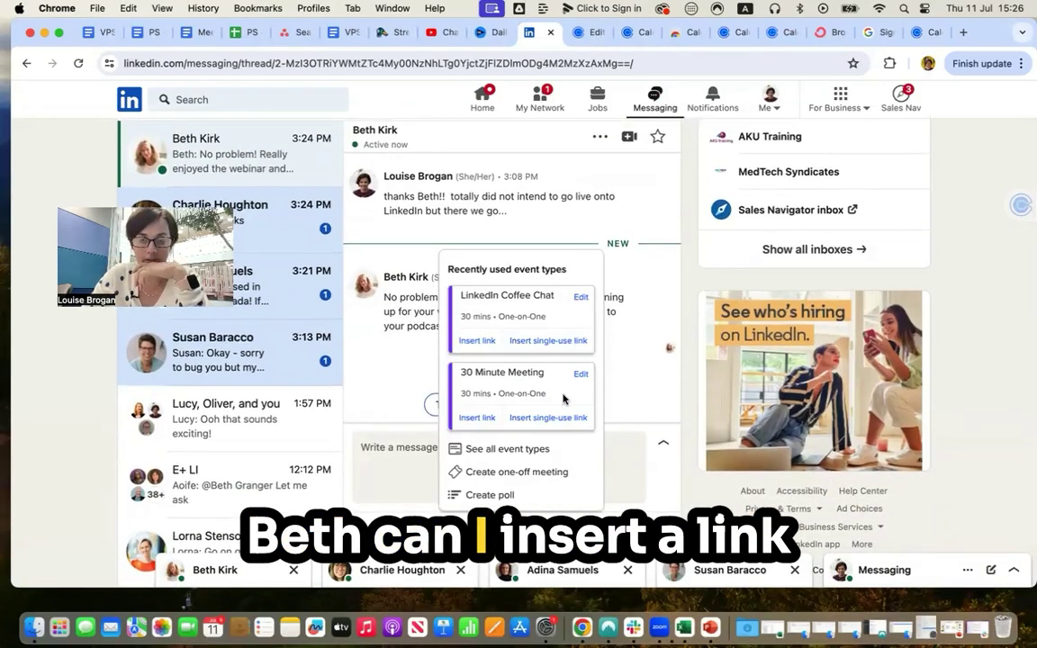
{"action": "left_click", "coordinate": [477, 419]}
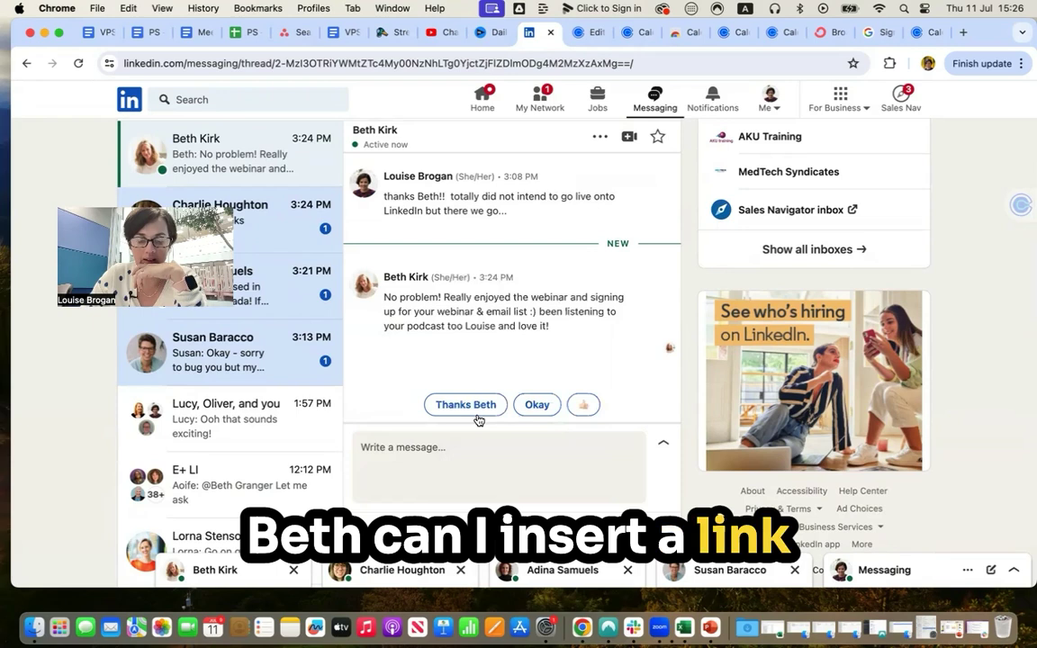
Close the three open LinkedIn chat windows
{"action": "left_click", "coordinate": [460, 570]}
{"action": "left_click", "coordinate": [628, 570]}
{"action": "left_click", "coordinate": [794, 570]}
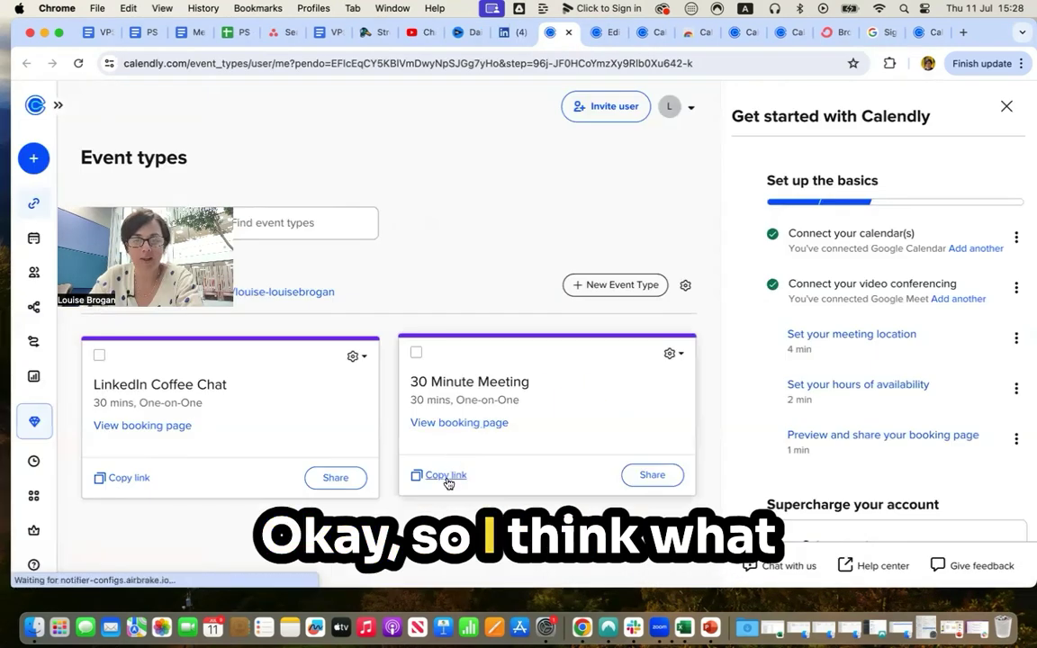
Replace the Book an appointment button URL with the copied Calendly 30 Minute Meeting link and save
{"action": "left_click", "coordinate": [447, 477]}
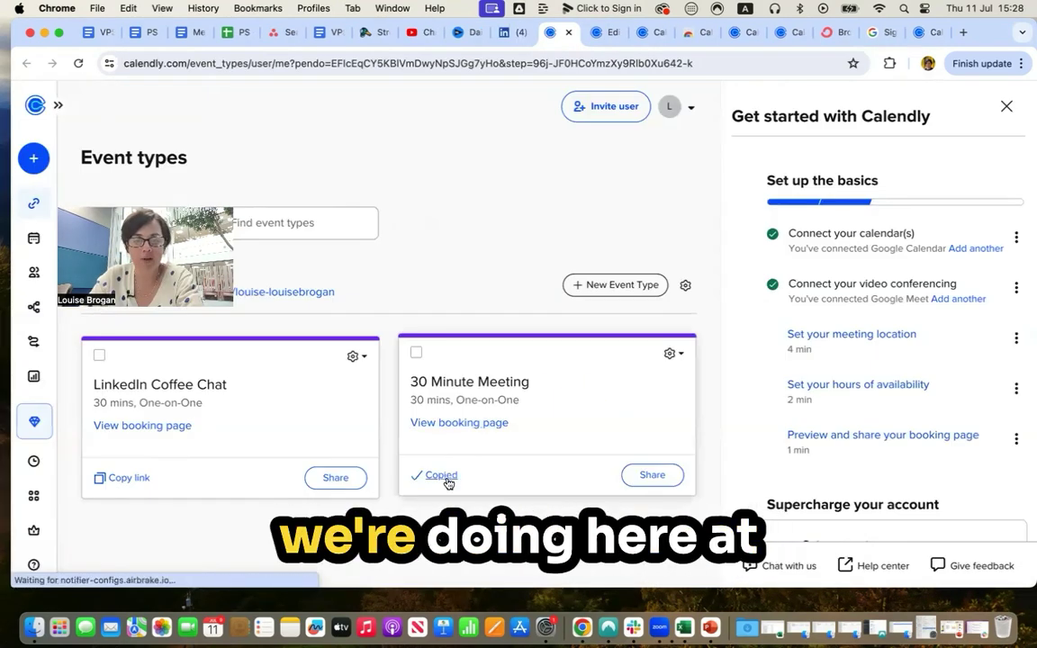
{"action": "left_click", "coordinate": [502, 36]}
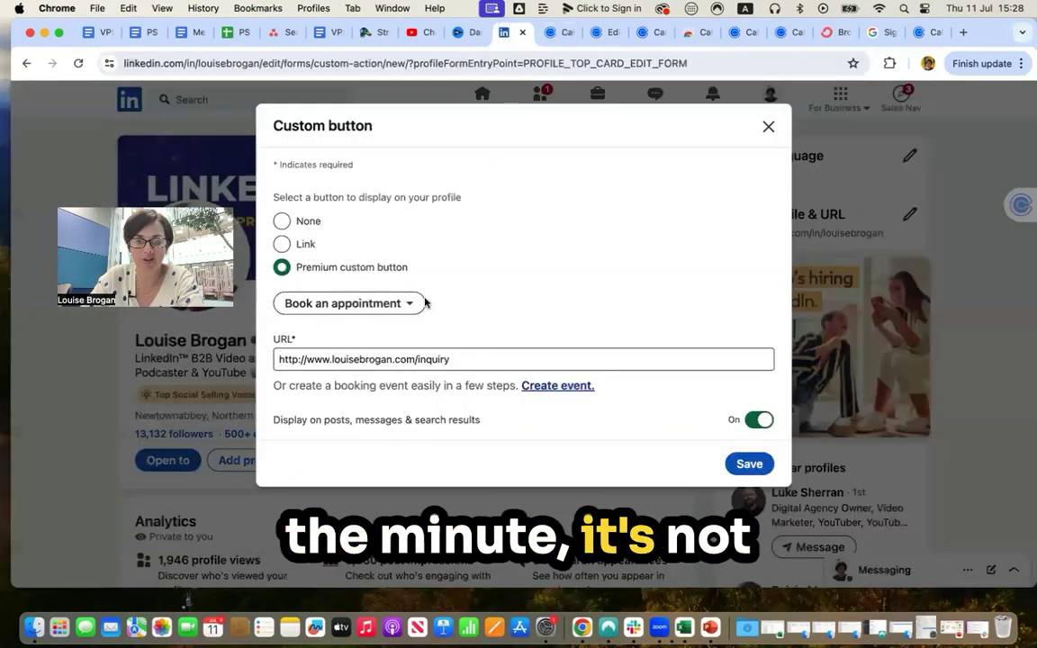
{"action": "triple_click", "coordinate": [451, 356]}
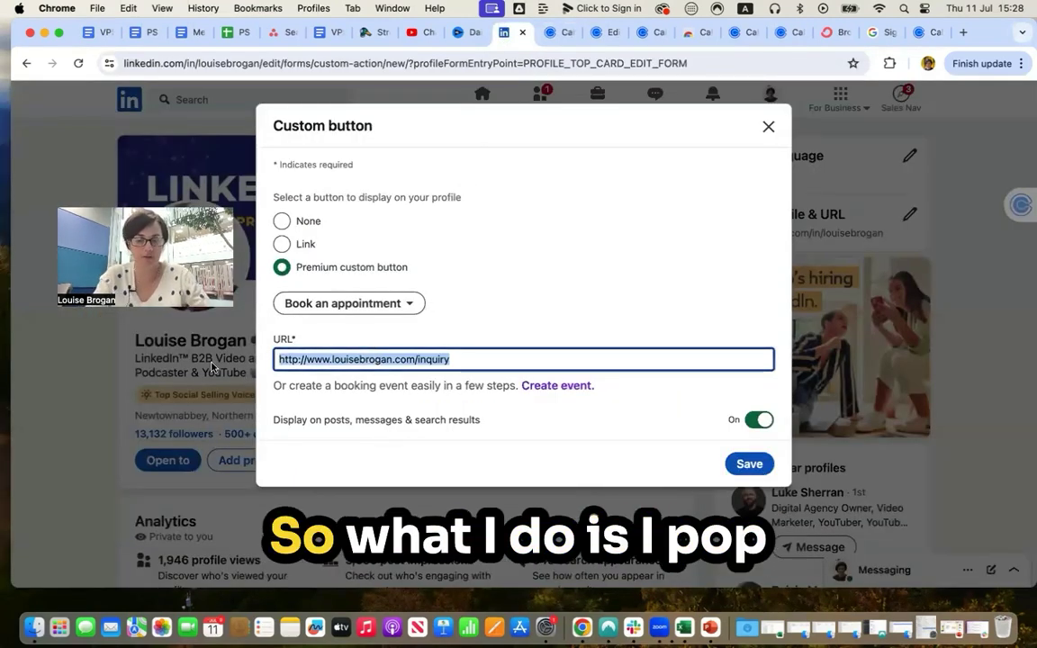
{"action": "type", "text": "https://calendly.com/louise-louisebrogan/30min"}
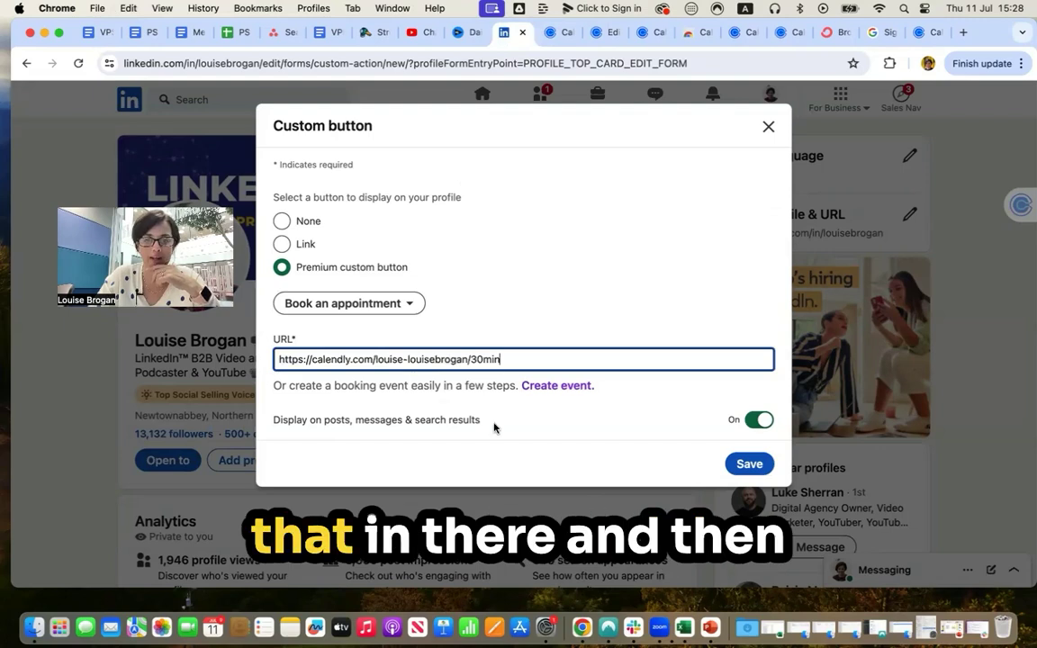
{"action": "left_click", "coordinate": [740, 467]}
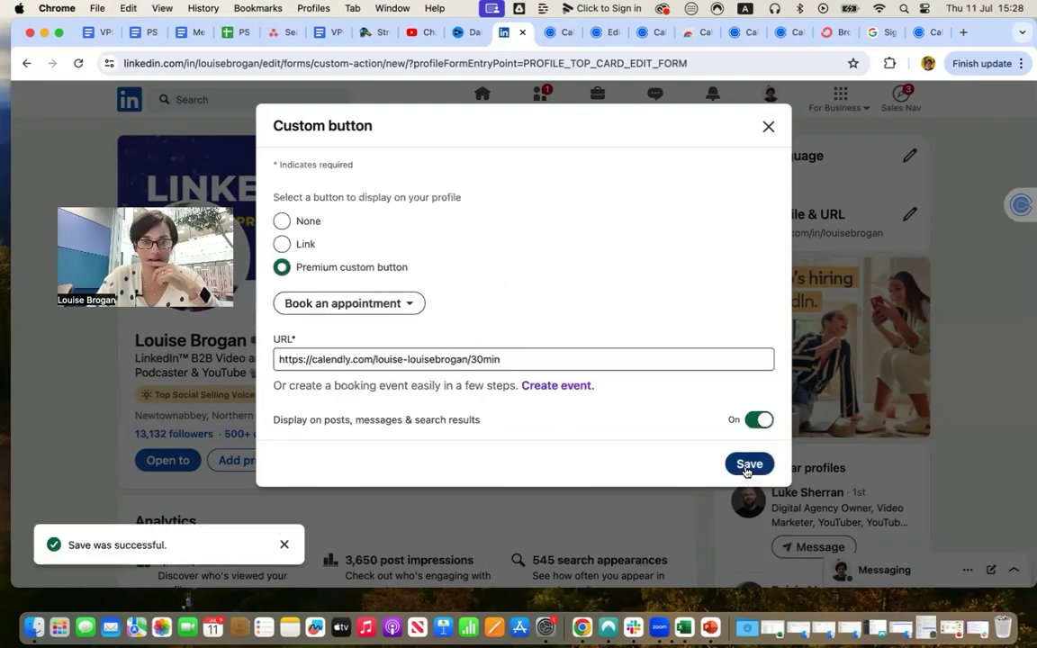
{"action": "left_click", "coordinate": [360, 473]}
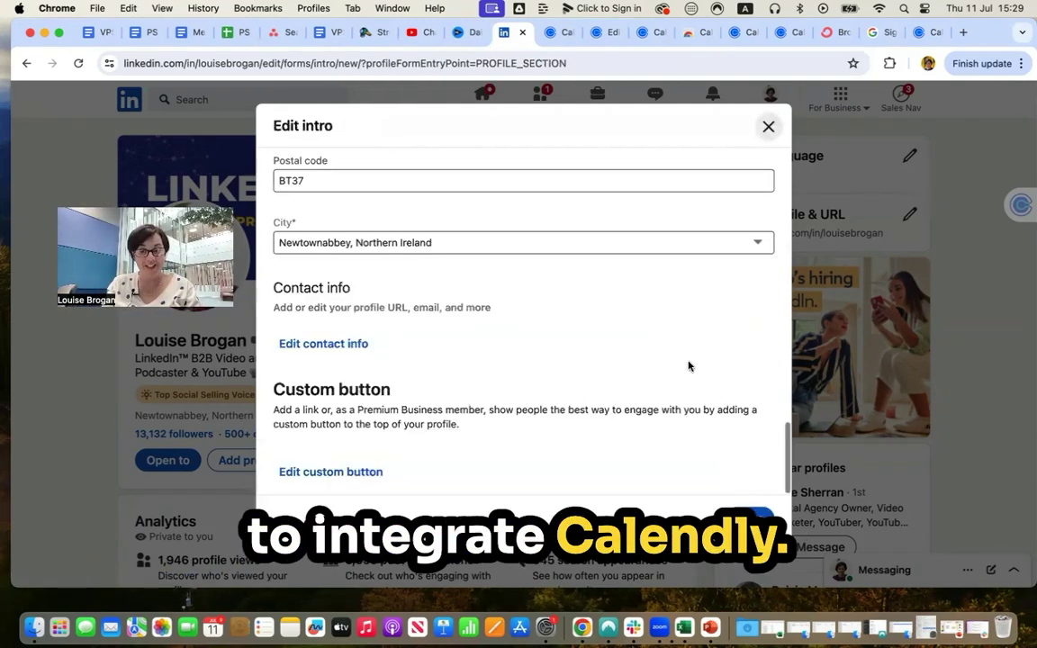
Save the Edit intro changes, then show Calendly's recent event types in a Messaging conversation
{"action": "left_click", "coordinate": [751, 522]}
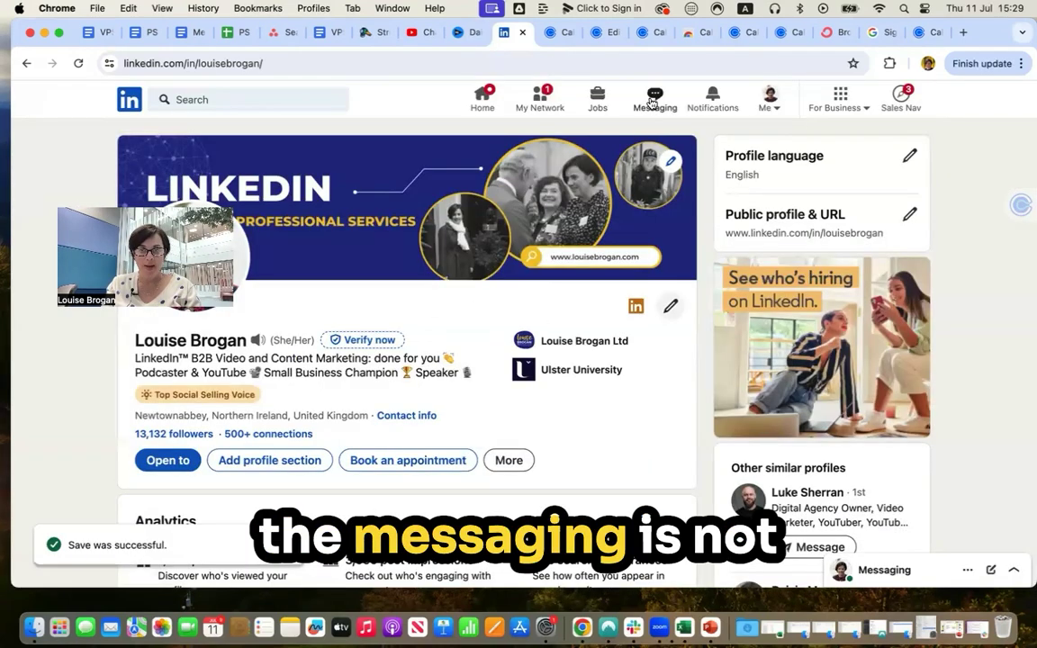
{"action": "left_click", "coordinate": [651, 101]}
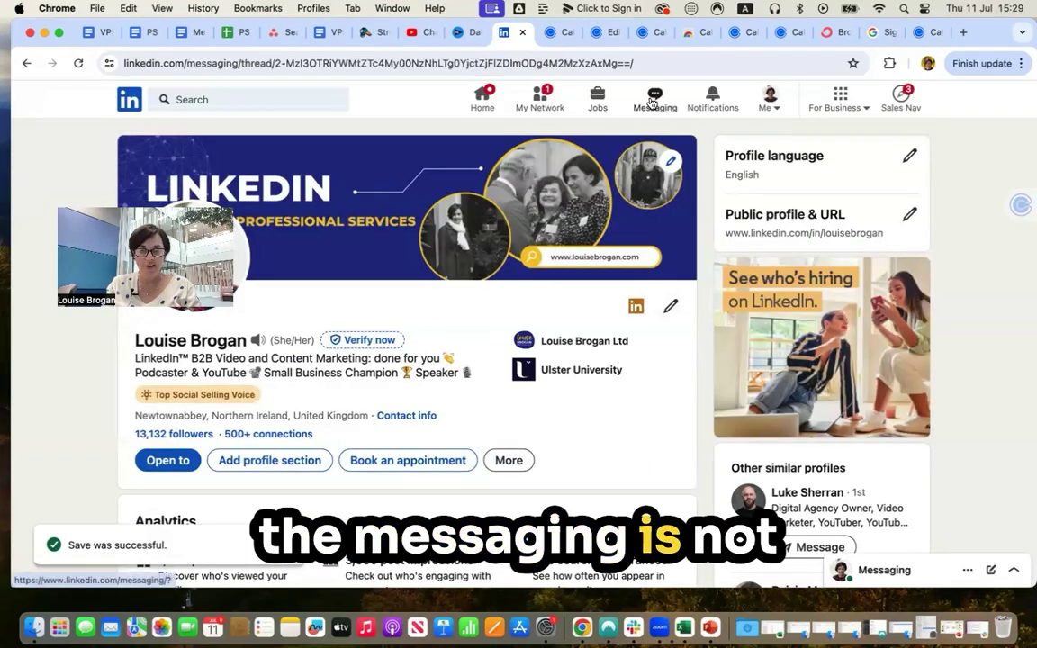
{"action": "left_click", "coordinate": [454, 531]}
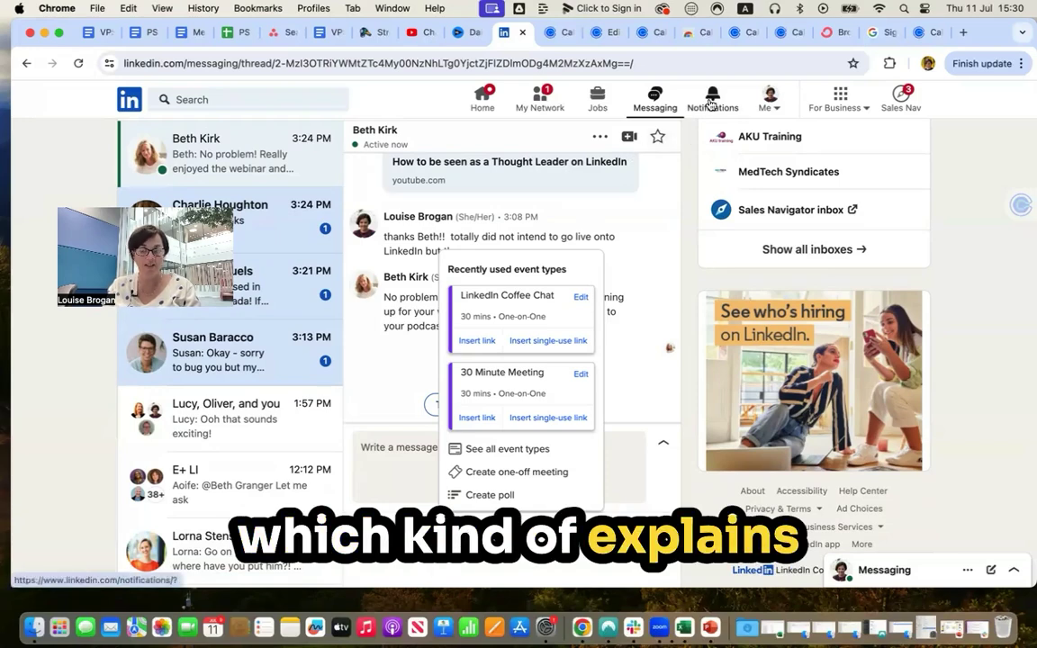
Dismiss the Calendly event types popup and the search suggestions, leaving the conversation visible
{"action": "left_click", "coordinate": [342, 99]}
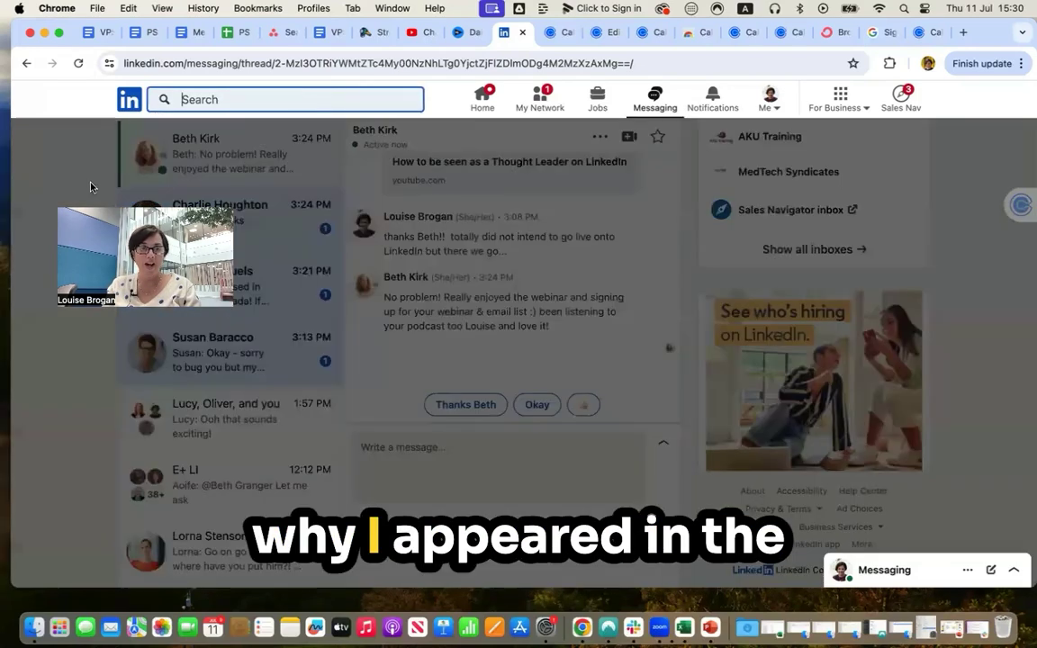
{"action": "left_click", "coordinate": [68, 154]}
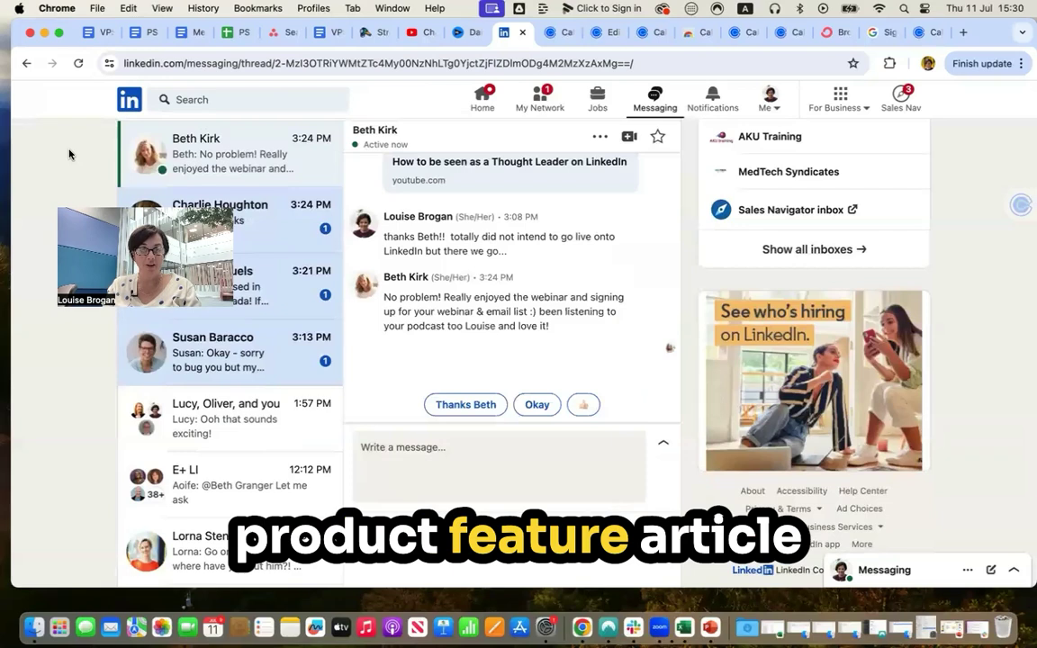